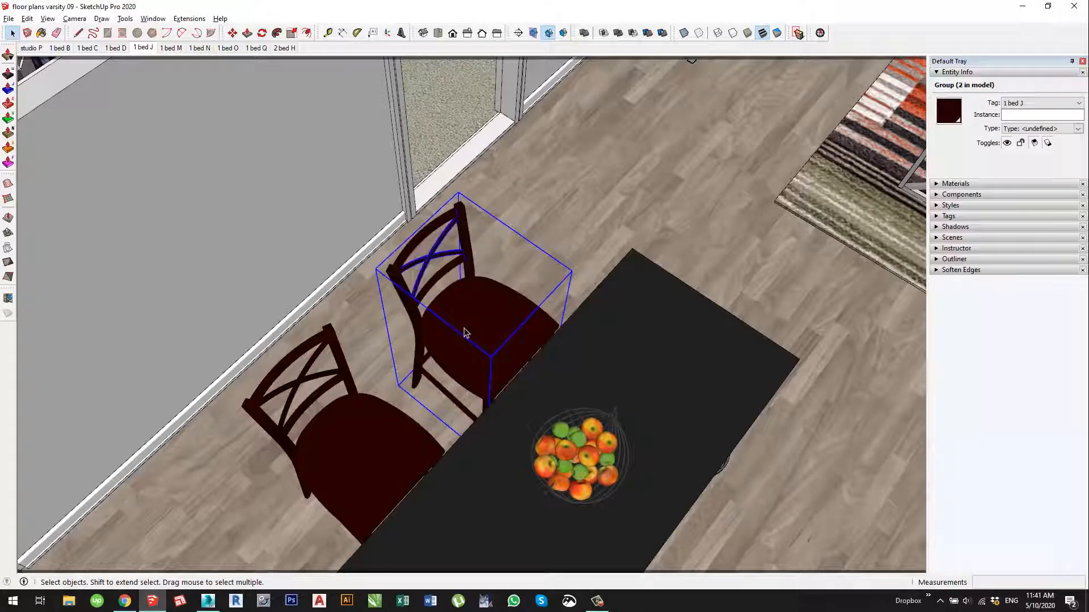
Rotate the chair nearest the living area 180 degrees about the vertical axis with the Rotate tool.
scroll(464, 332, down, 3)
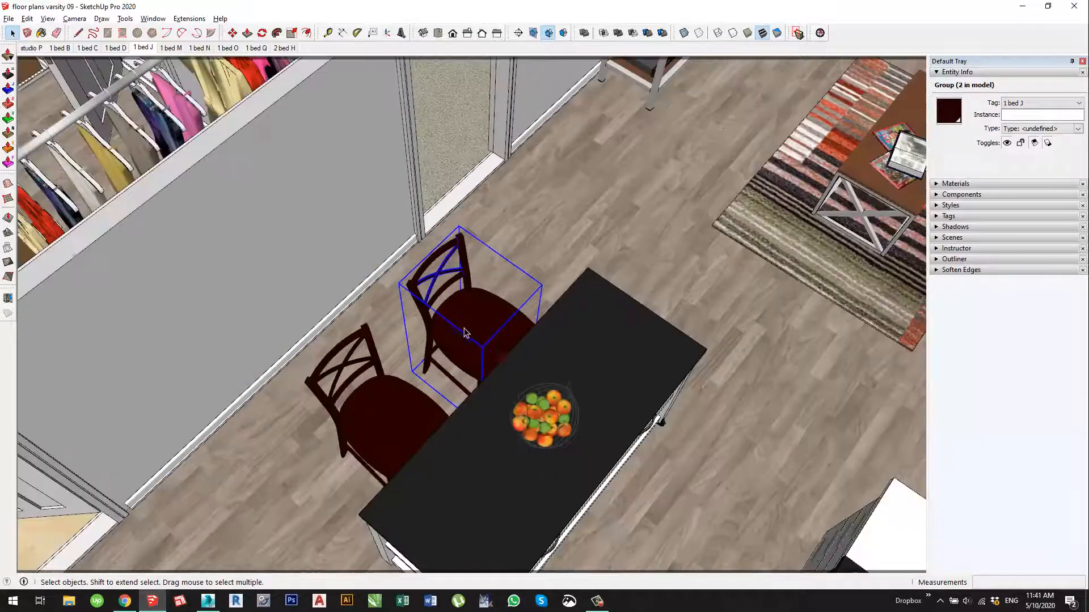
scroll(508, 313, up, 3)
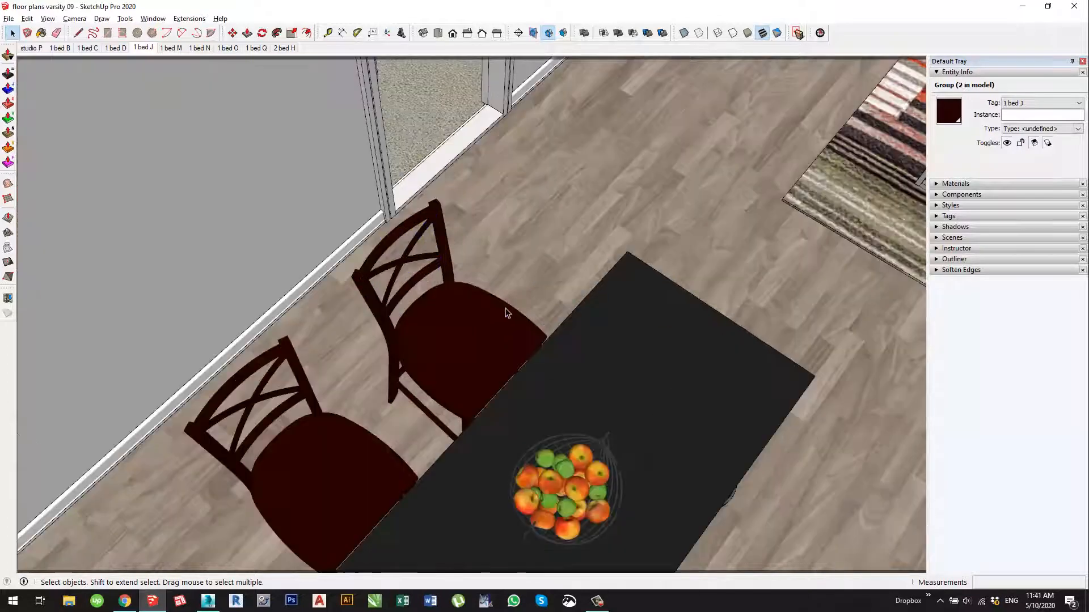
click(470, 332)
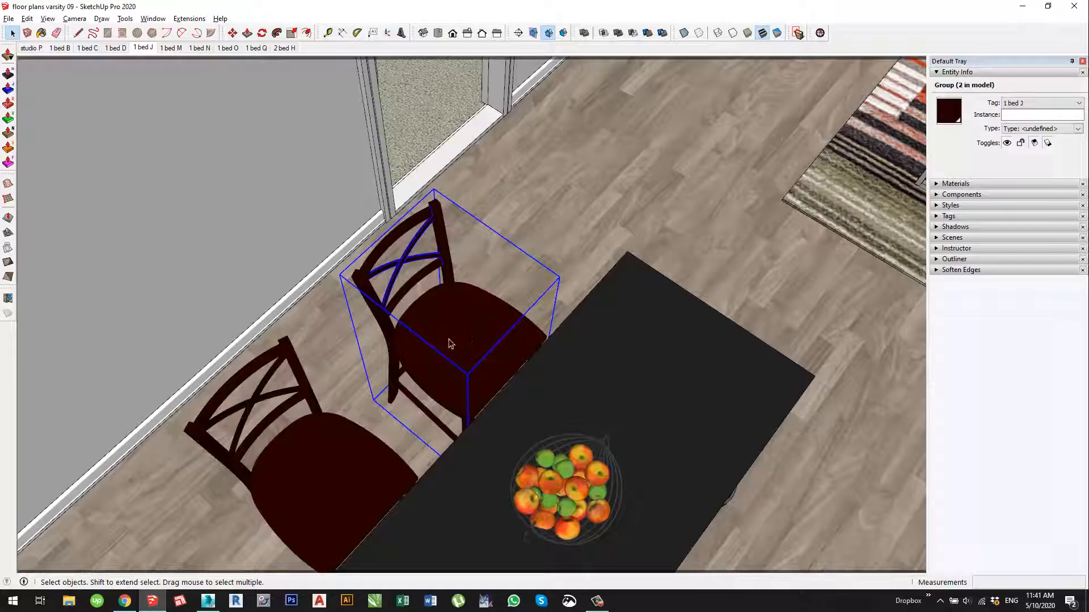
key(q)
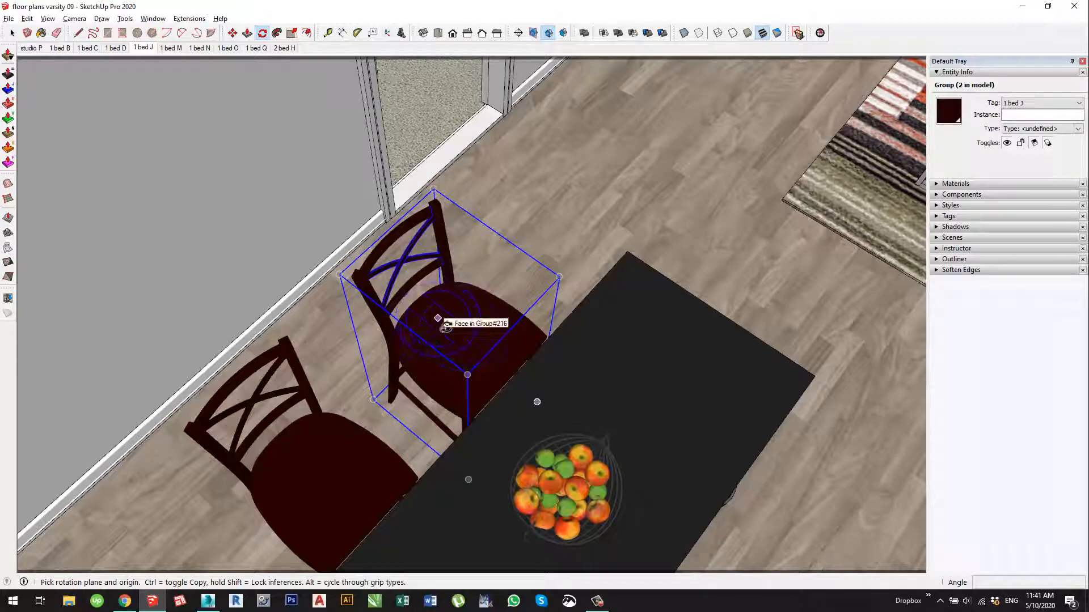
scroll(434, 313, up, 5)
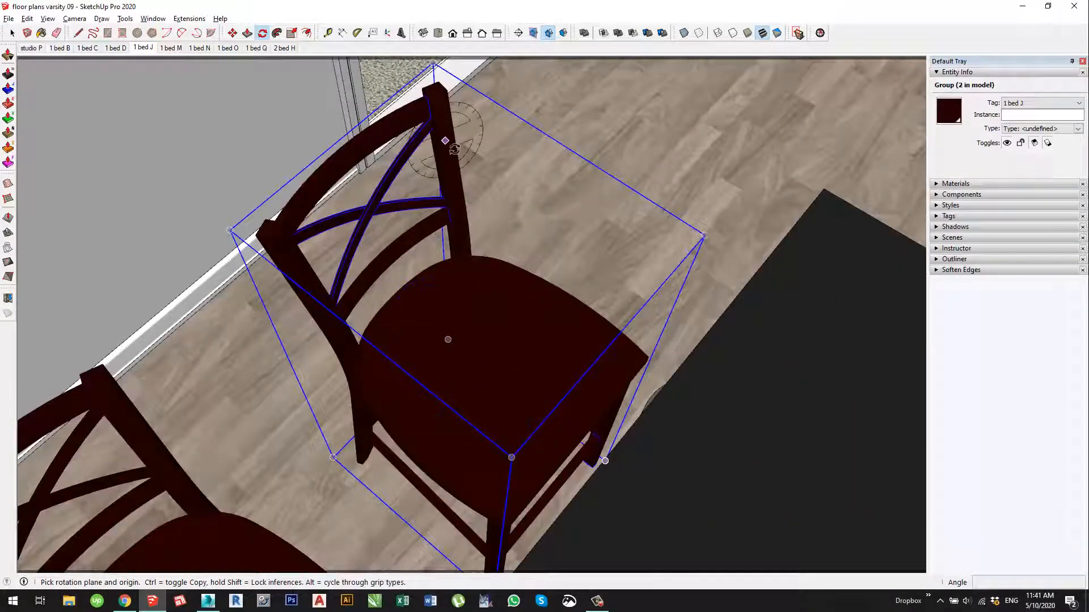
scroll(445, 115, down, 1)
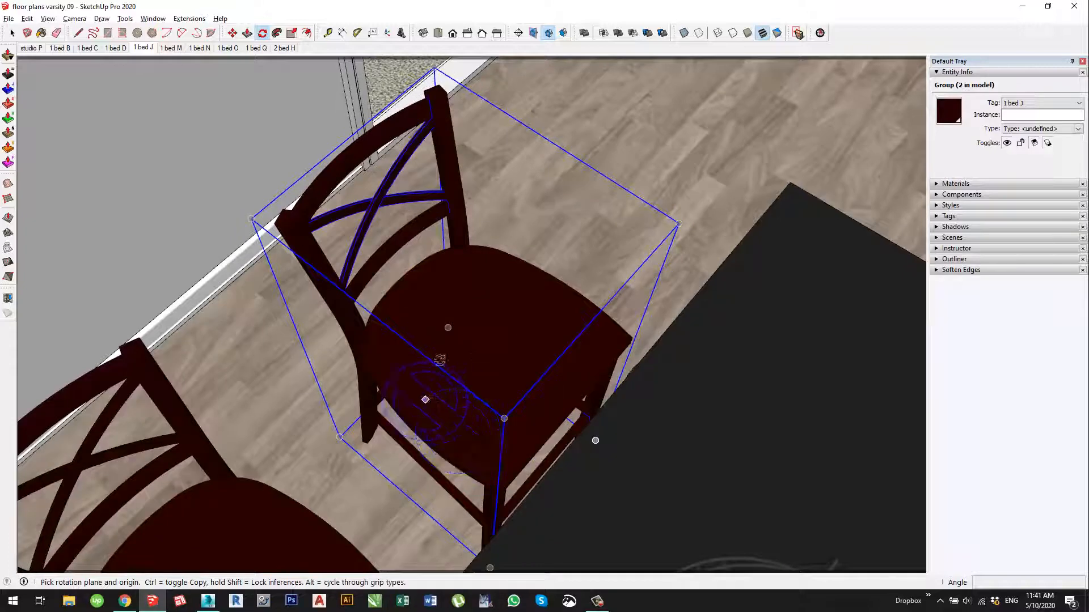
scroll(500, 329, down, 1)
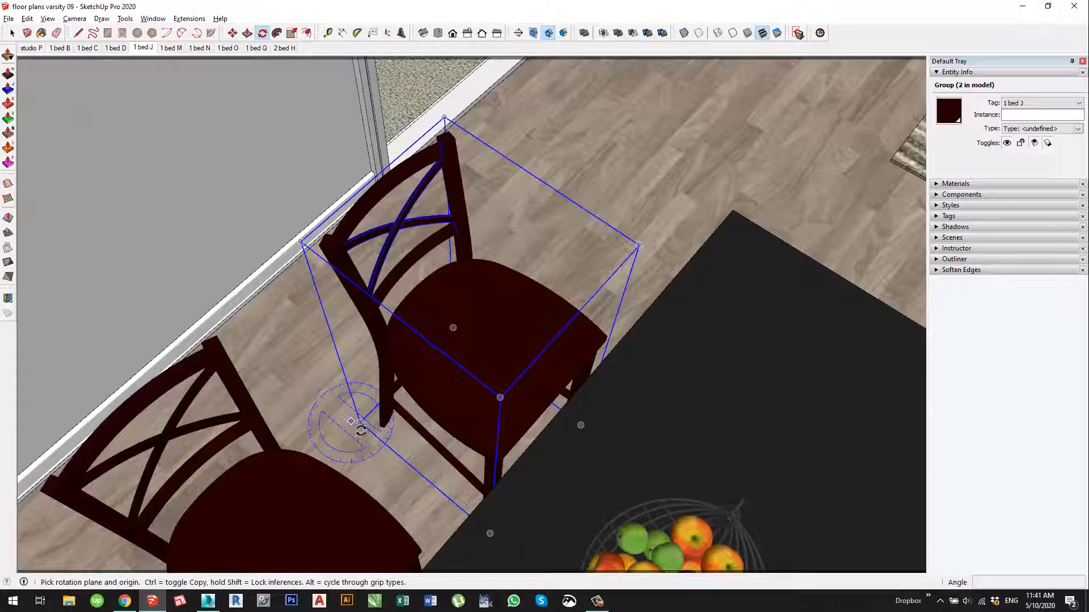
middle_drag(447, 318, 518, 379)
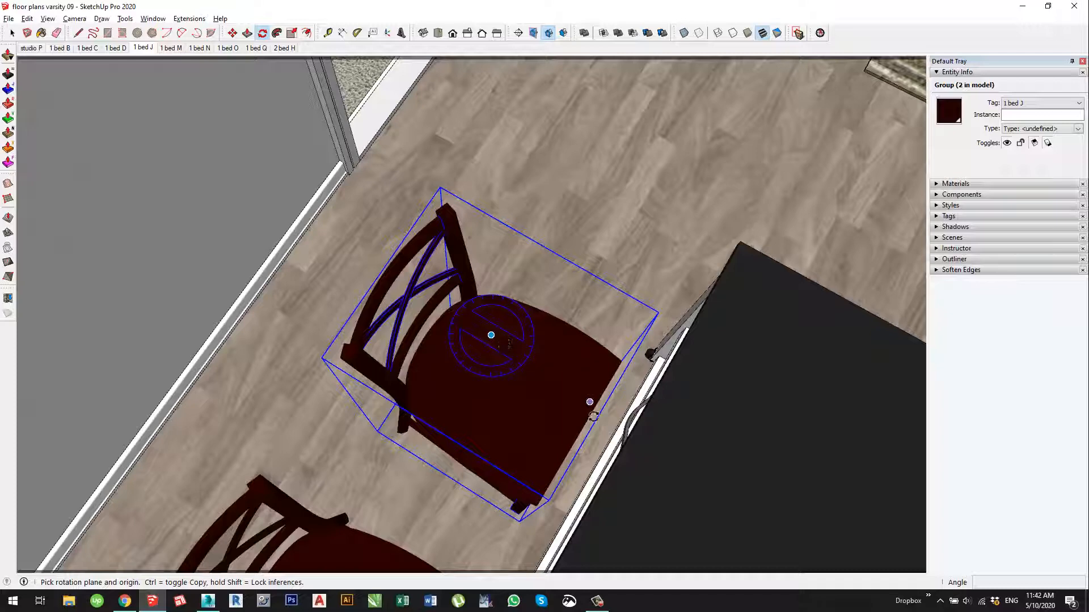
click(495, 336)
click(707, 416)
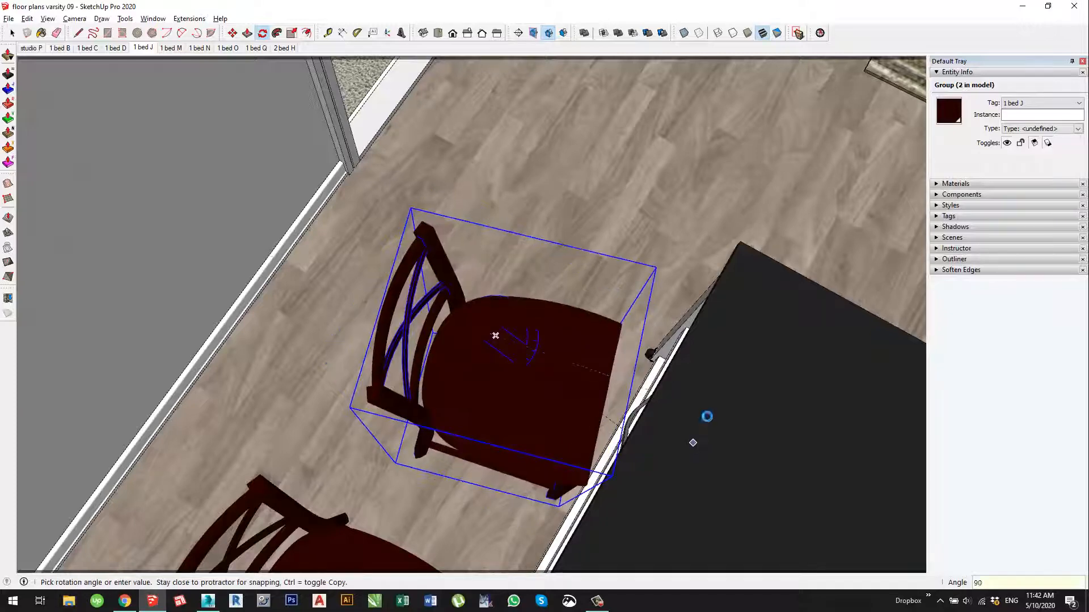
text(180)
key(Return)
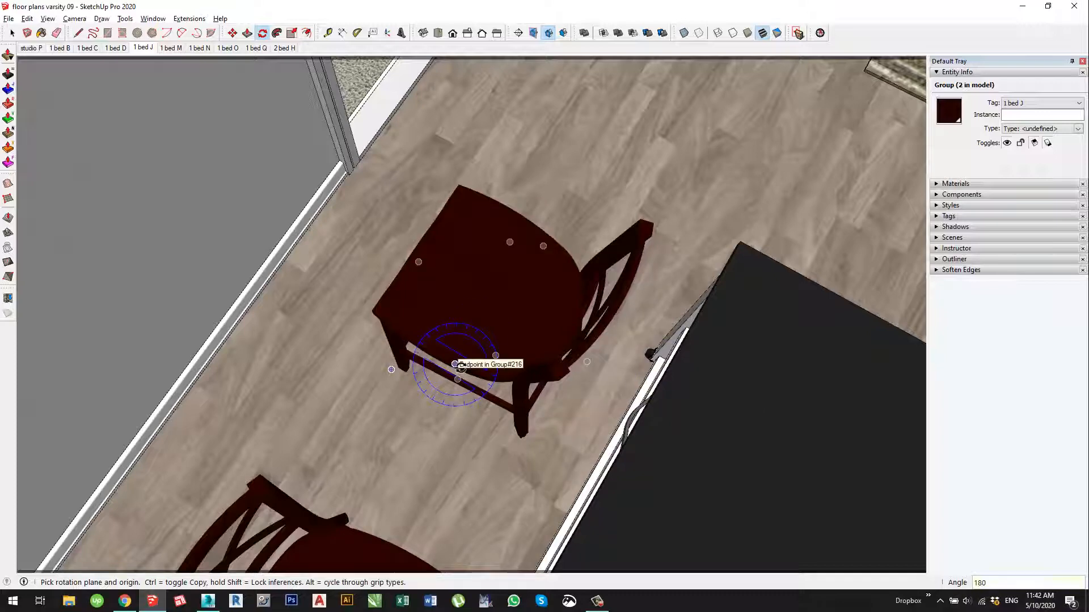
scroll(461, 366, down, 3)
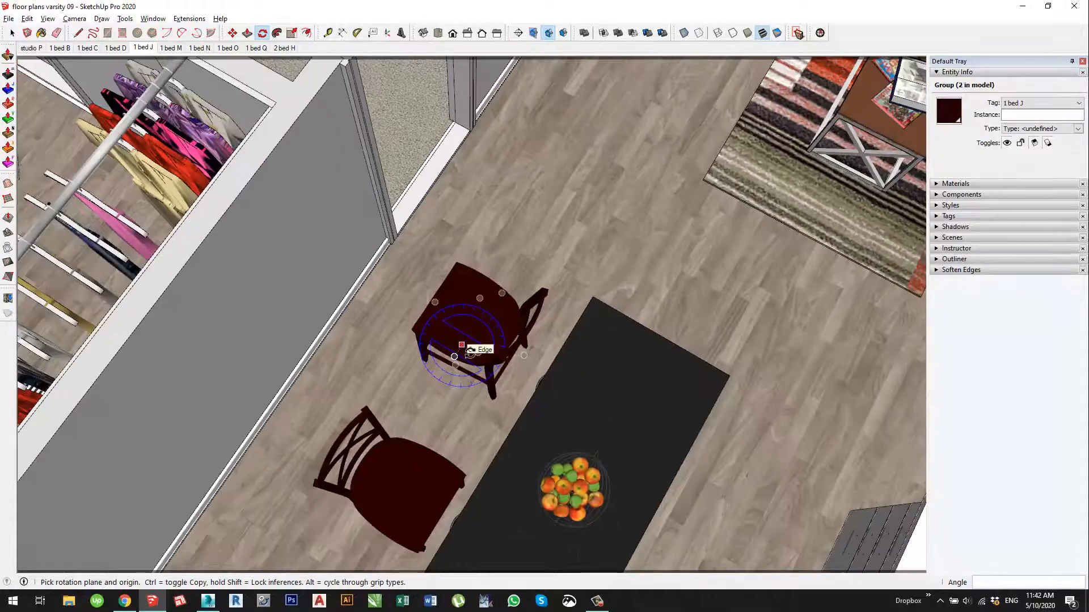
Select both chairs beside the kitchen island and turn them 180 degrees in place about the vertical axis.
middle_drag(471, 349, 435, 363)
key(space)
shift+click(383, 428)
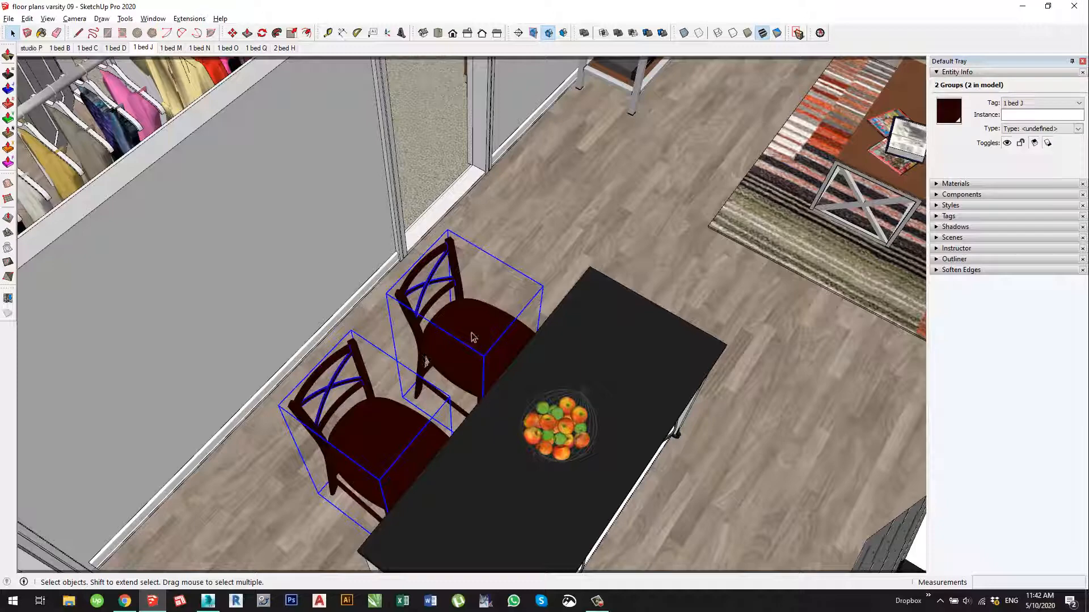
scroll(461, 314, down, 4)
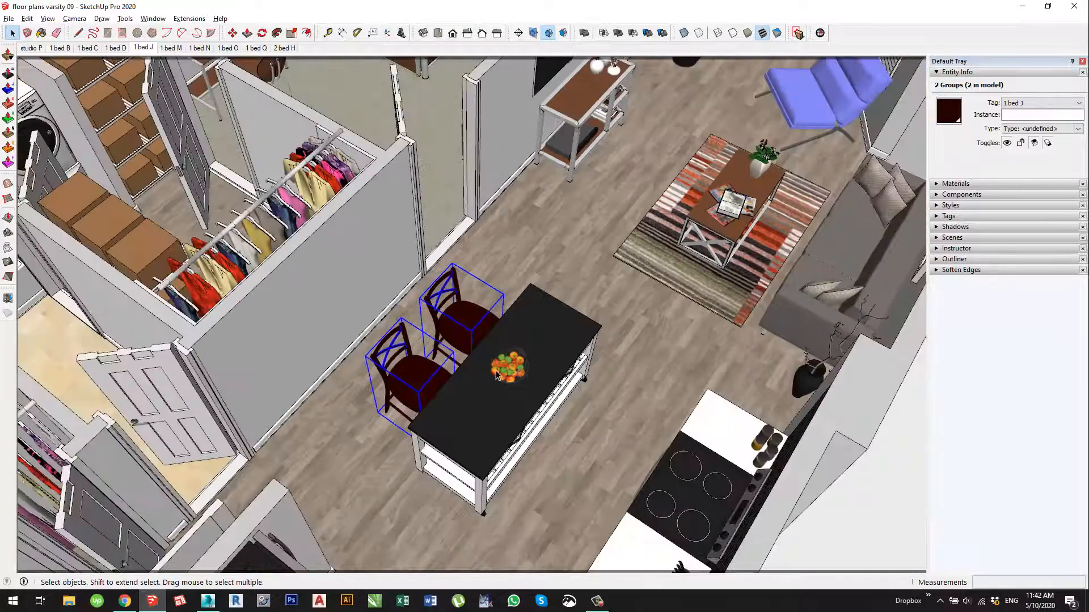
scroll(497, 372, up, 1)
middle_drag(497, 373, 466, 384)
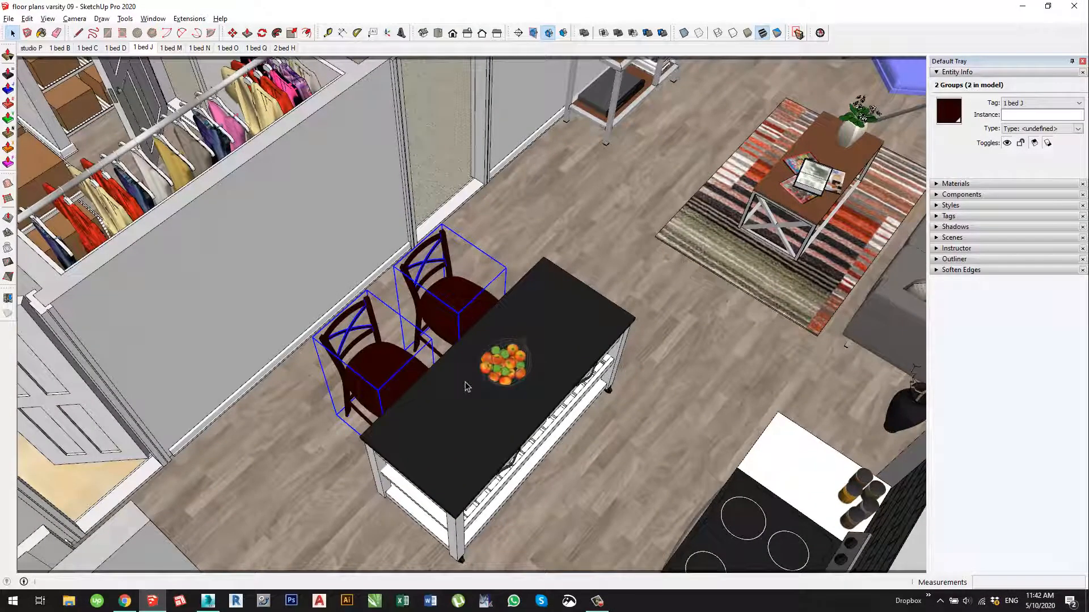
key(r)
key(r)
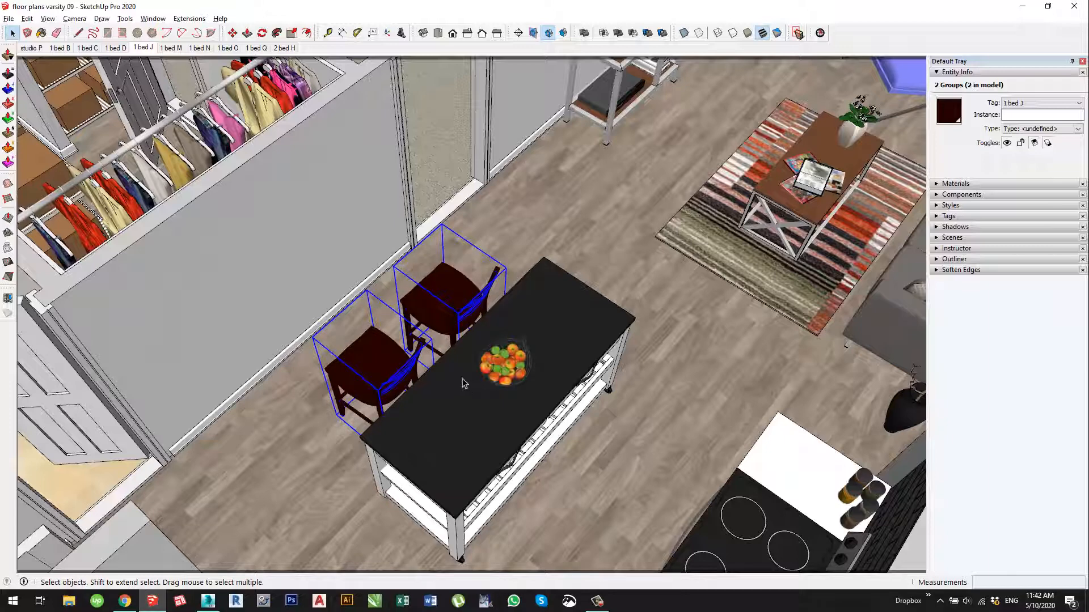
Move both chairs about 53" across to the opposite, stove-facing side of the kitchen island.
key(m)
click(513, 219)
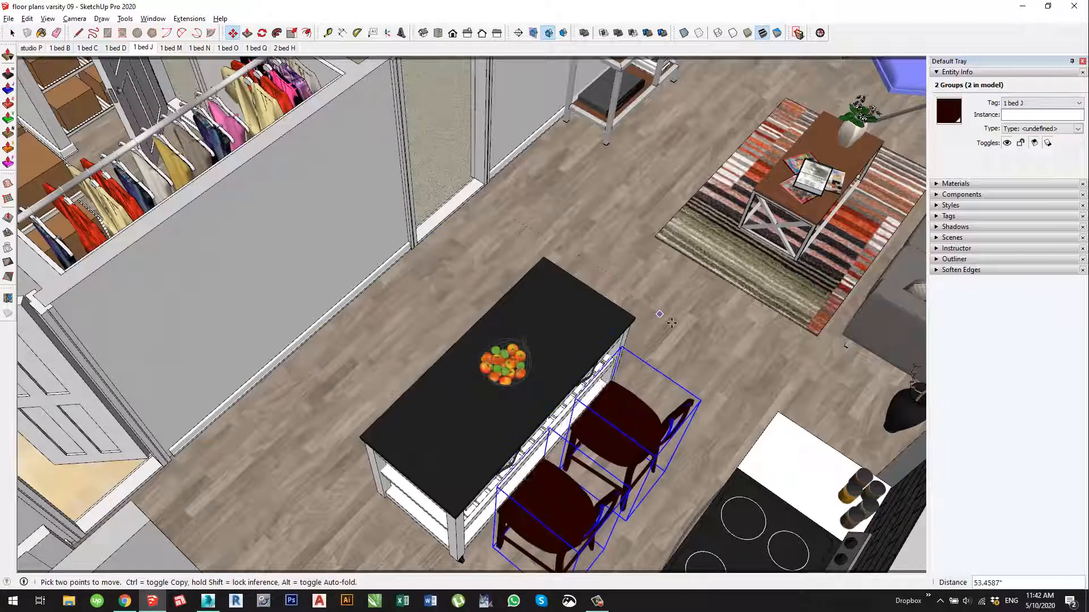
click(671, 322)
scroll(666, 318, down, 3)
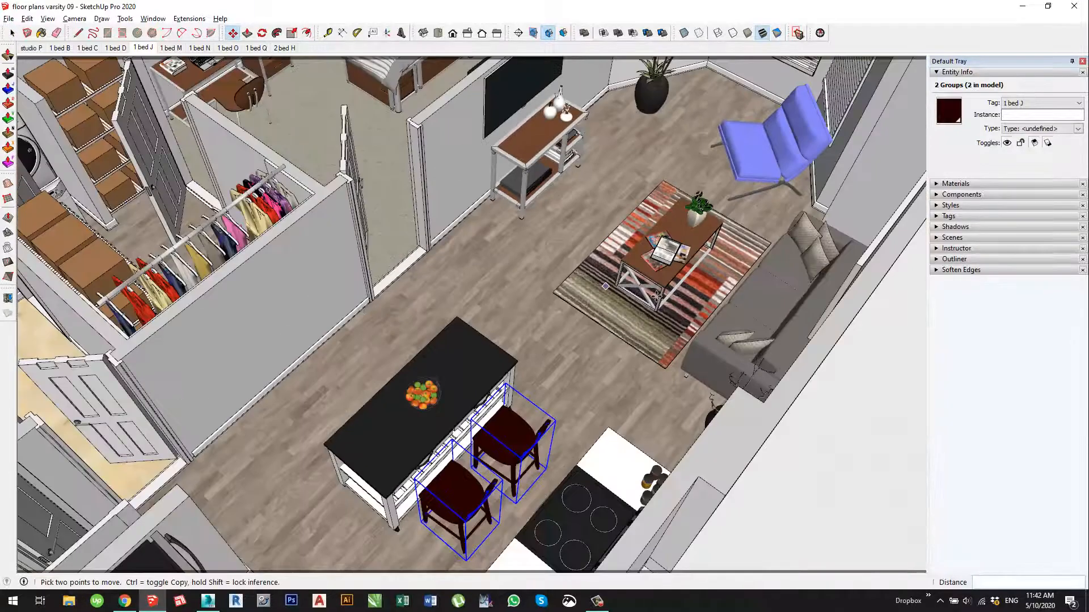
Select only the sofa, rug and coffee table group and turn it 180 degrees in place.
key(space)
click(716, 259)
shift+middle_drag(716, 259, 655, 335)
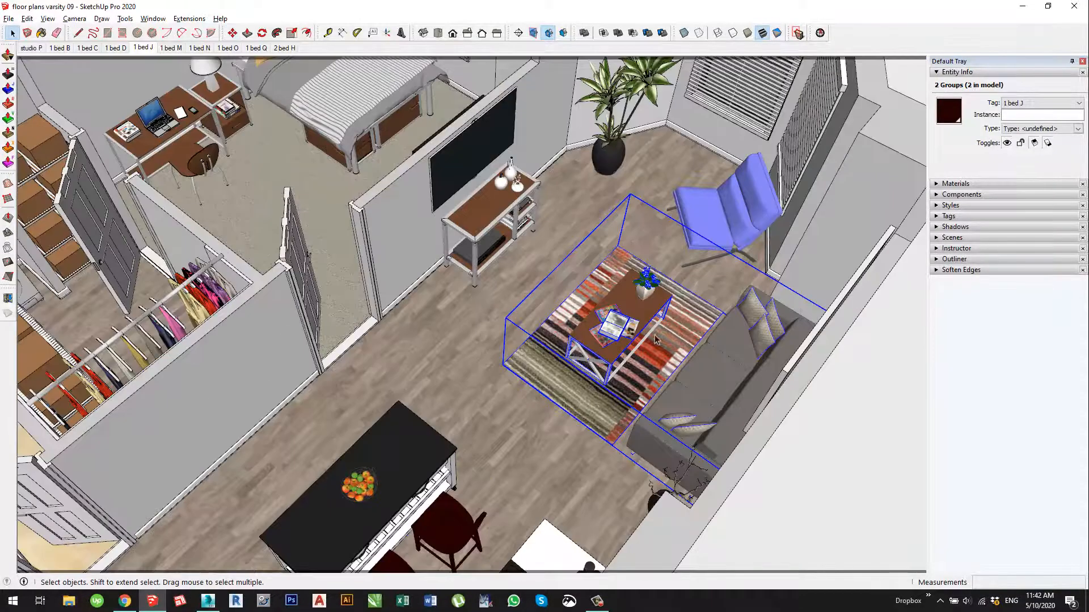
click(655, 338)
scroll(652, 338, up, 5)
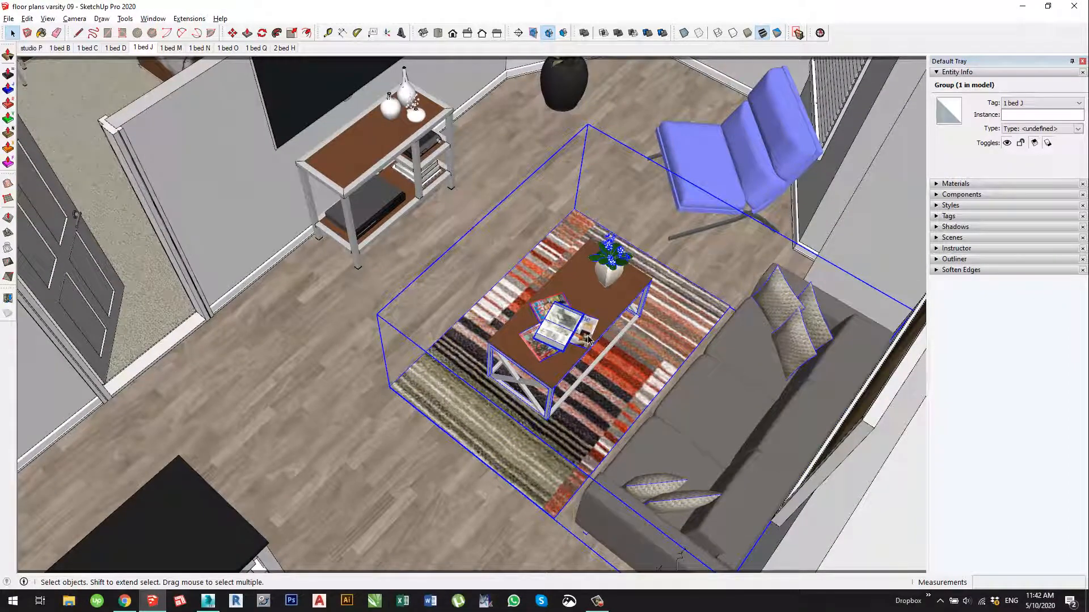
key(ctrl+r)
key(ctrl+r)
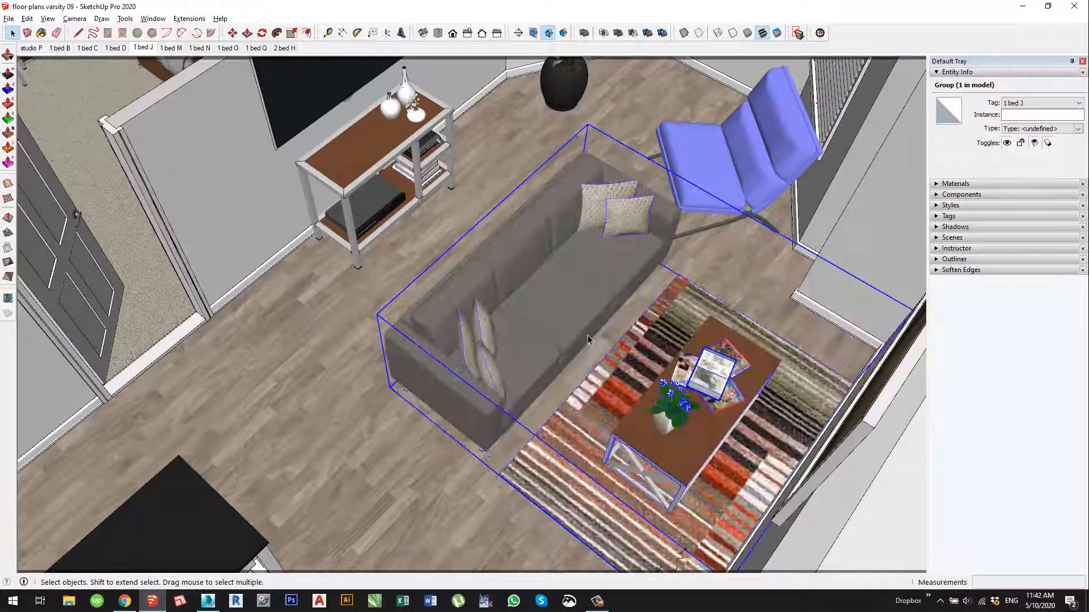
Move the sofa, rug and coffee table group about 46" across the living room to the TV wall.
scroll(578, 313, down, 4)
key(m)
click(526, 446)
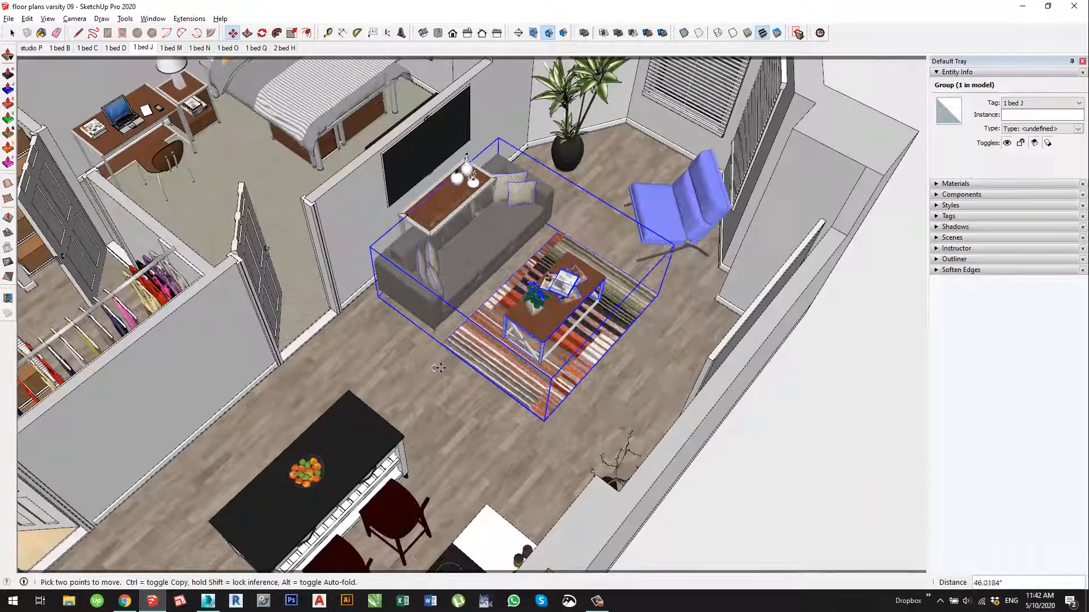
click(439, 367)
scroll(397, 328, up, 2)
key(space)
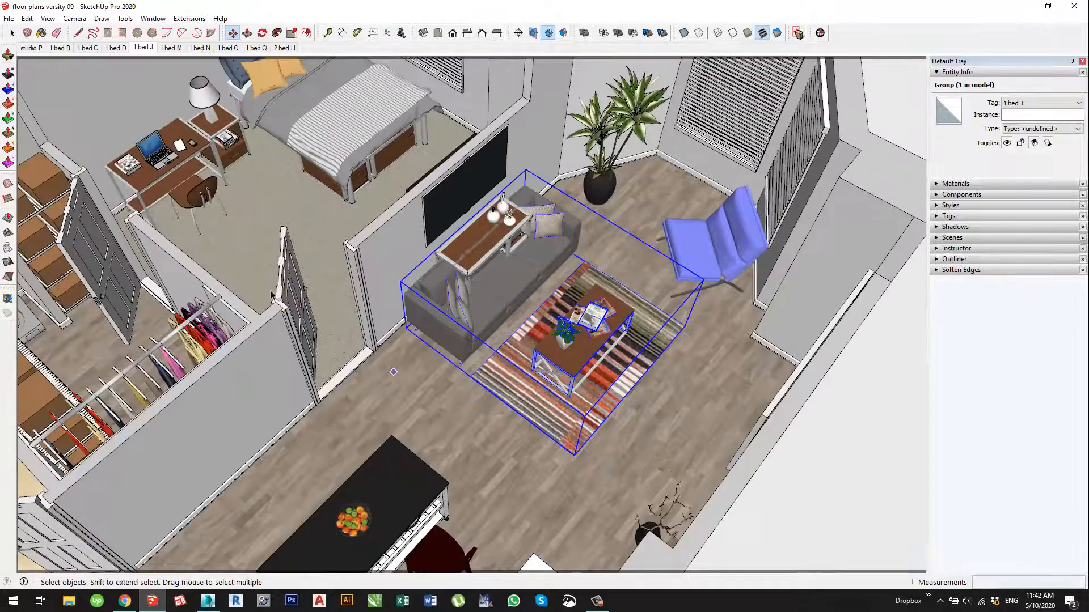
Select the book stack on the bedroom dresser and rotate it about a horizontal axis until it stands upright with the front cover facing the room.
middle_drag(417, 333, 397, 351)
scroll(376, 357, up, 6)
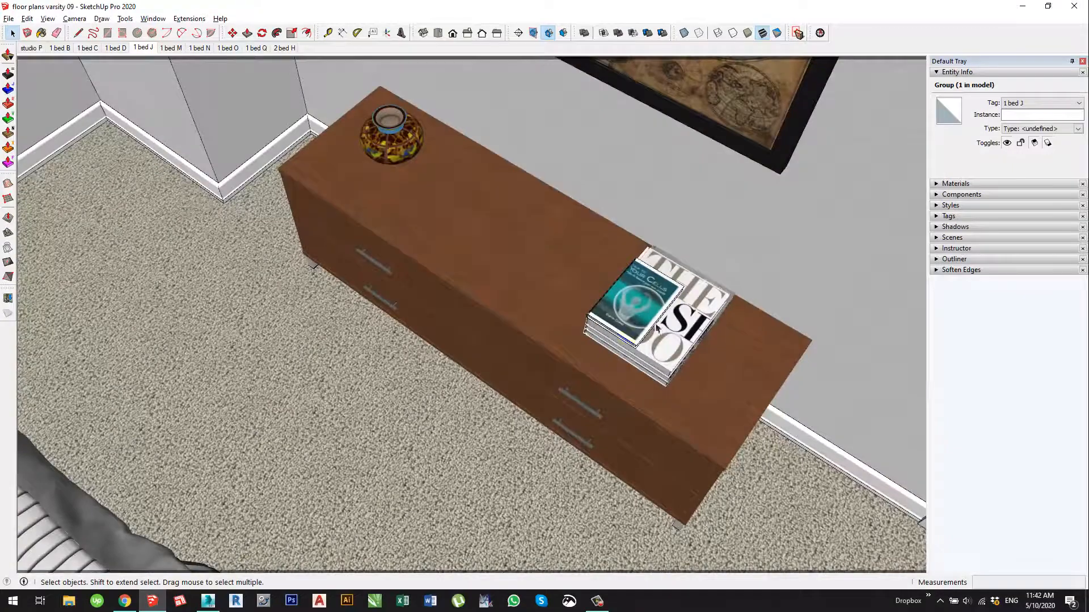
click(405, 356)
shift+middle_drag(618, 334, 505, 356)
scroll(406, 356, up, 2)
scroll(452, 341, up, 3)
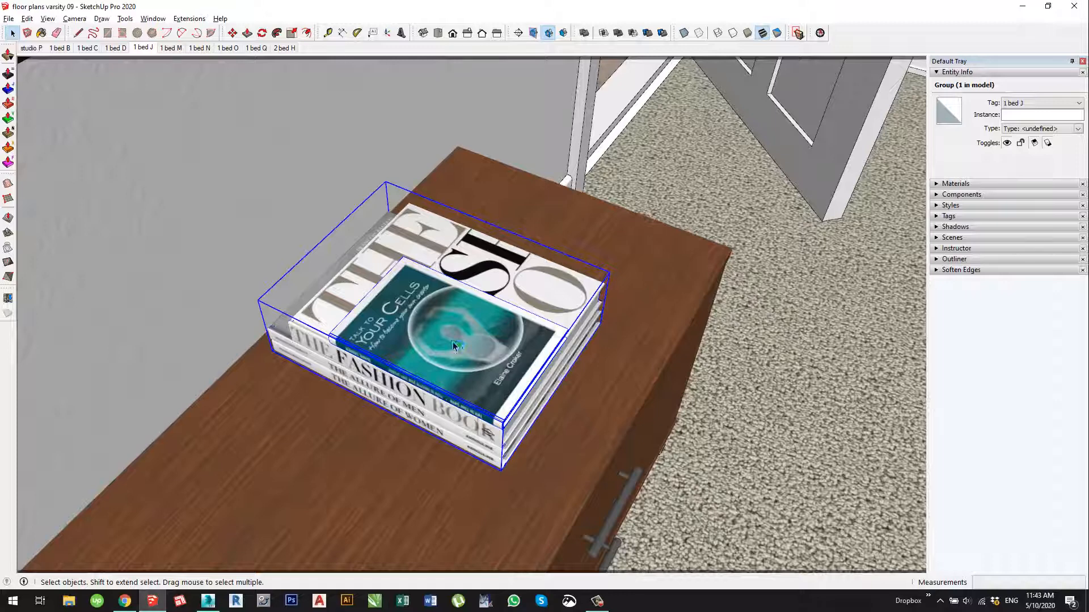
key(ctrl+z)
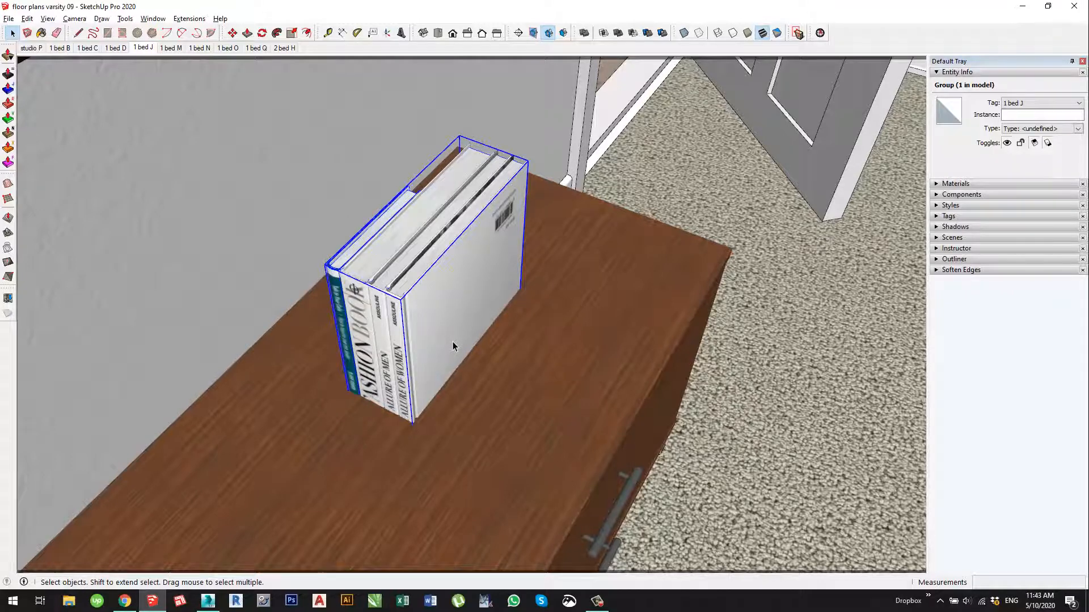
key(ctrl+z)
key(ctrl+z)
key(ctrl+z)
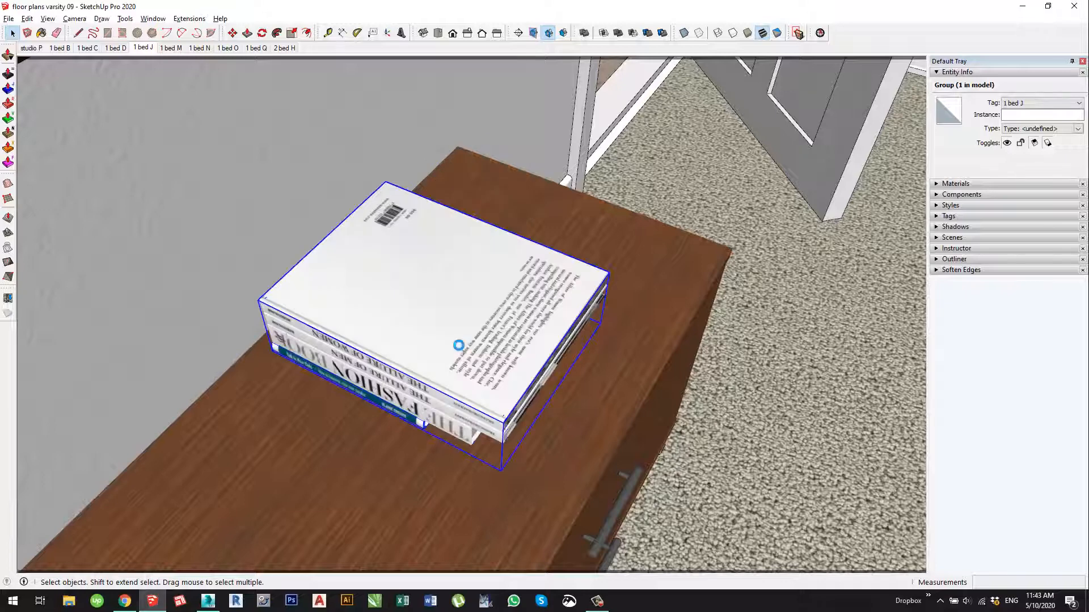
middle_drag(499, 312, 438, 290)
Raise the upright books about 5" so that they stand on the dresser top.
key(m)
click(370, 267)
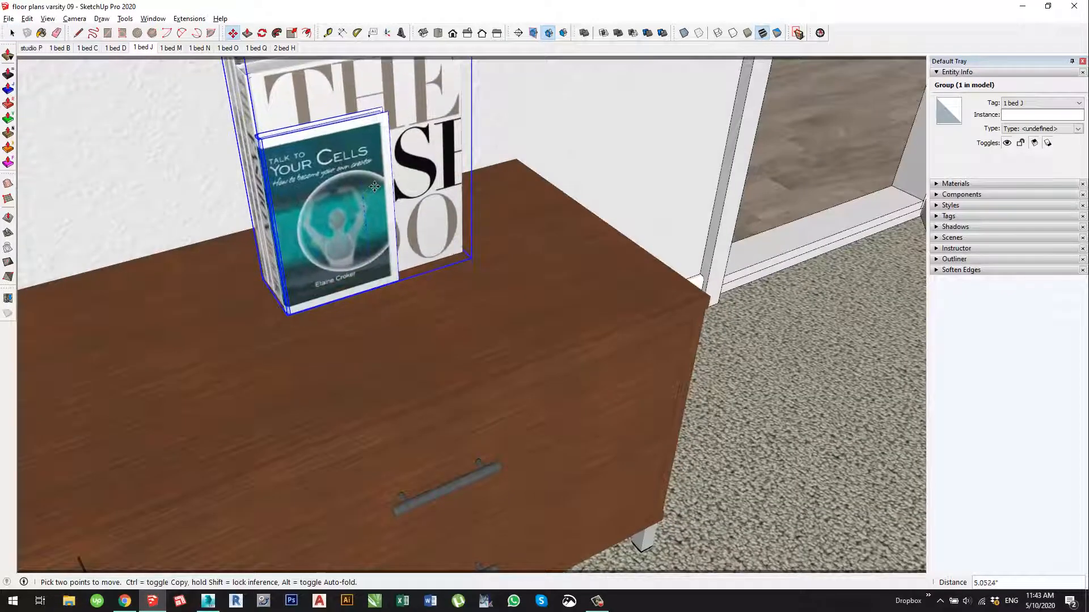
click(375, 193)
Turn the books 90 degrees about the vertical axis so their spines face the dresser's front, and move them back toward the wall.
shift+middle_drag(436, 216, 503, 277)
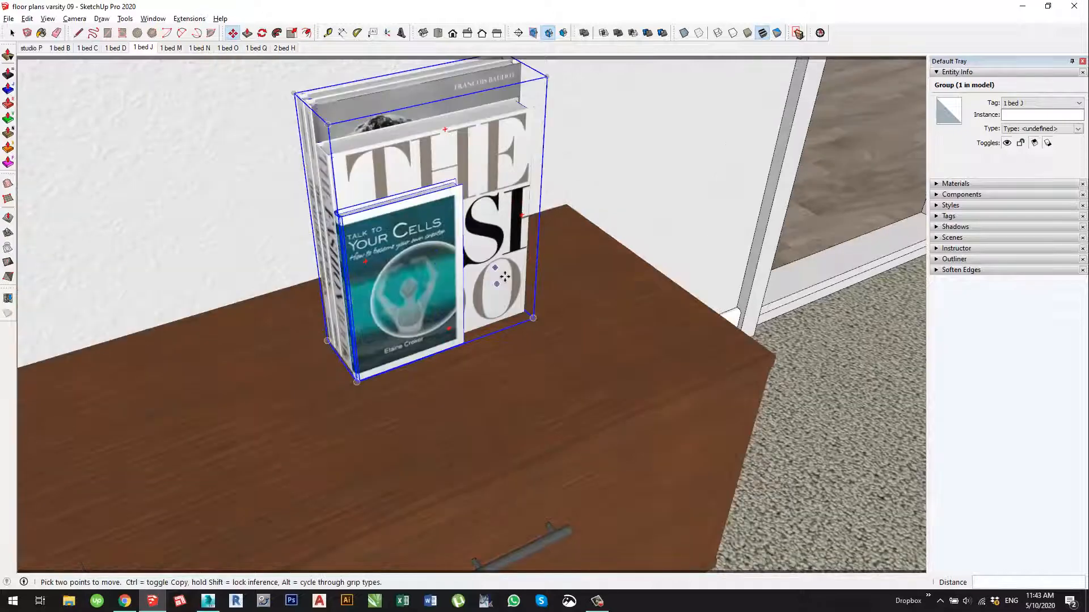
key(Up)
click(387, 386)
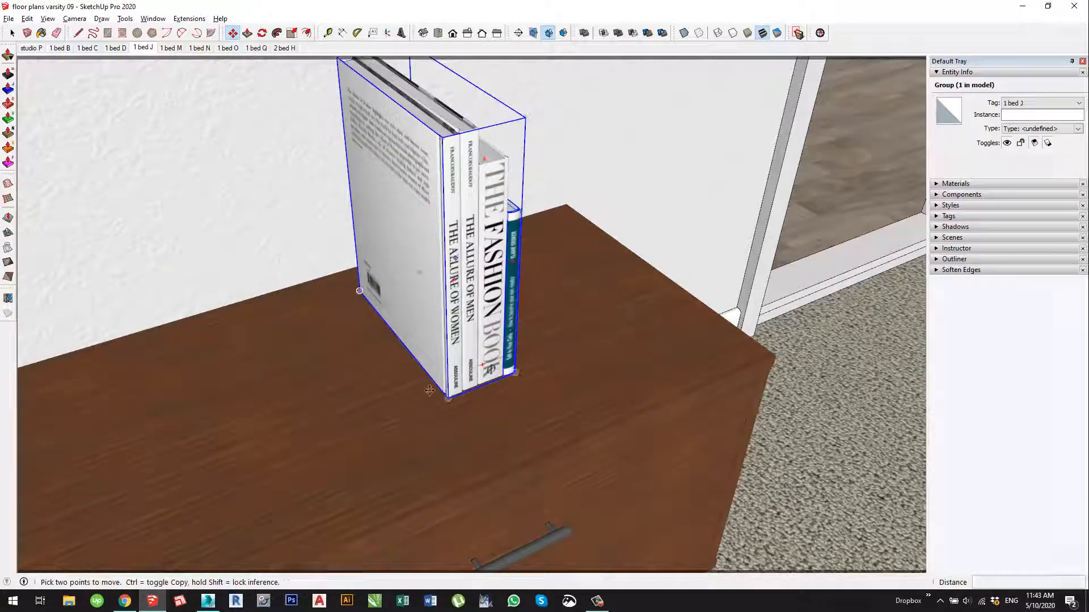
click(357, 353)
key(space)
scroll(358, 353, down, 3)
middle_drag(357, 353, 91, 318)
scroll(297, 183, up, 3)
shift+middle_drag(297, 182, 414, 344)
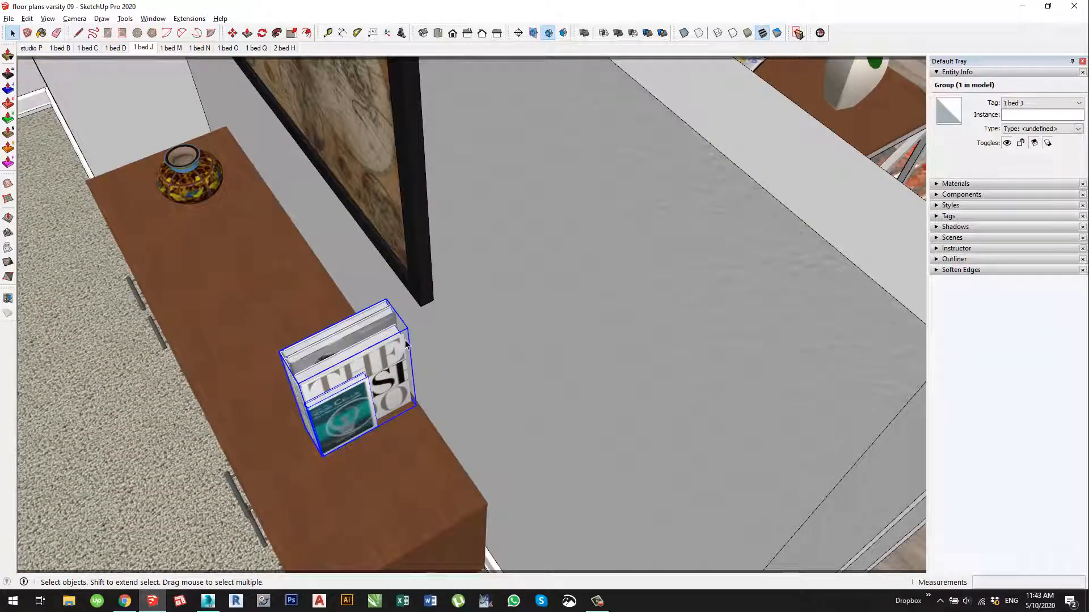
scroll(366, 401, down, 2)
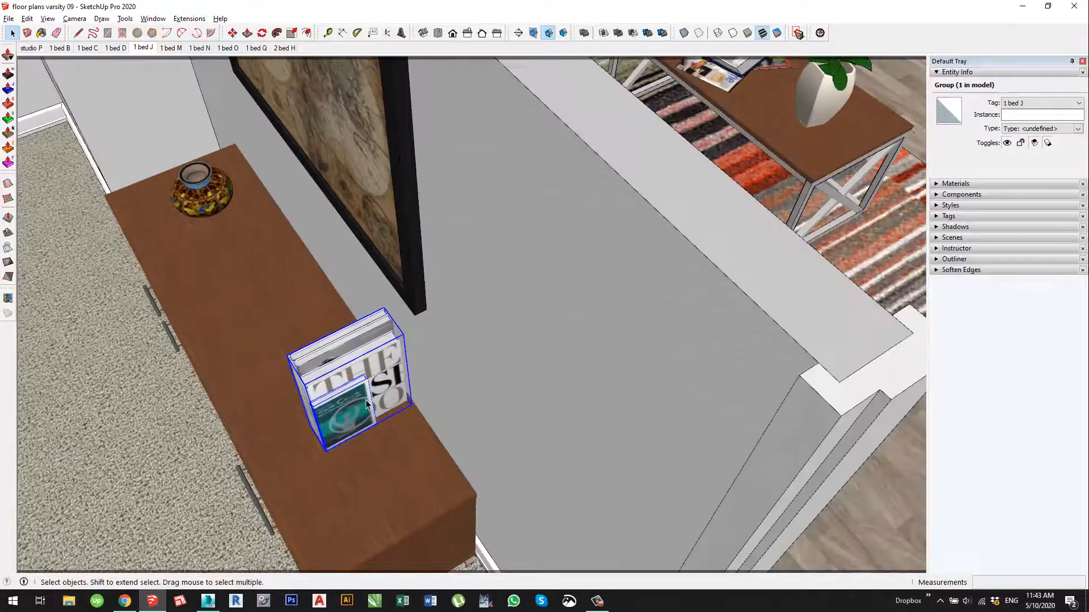
scroll(366, 397, down, 5)
middle_drag(442, 349, 24, 407)
scroll(390, 345, down, 2)
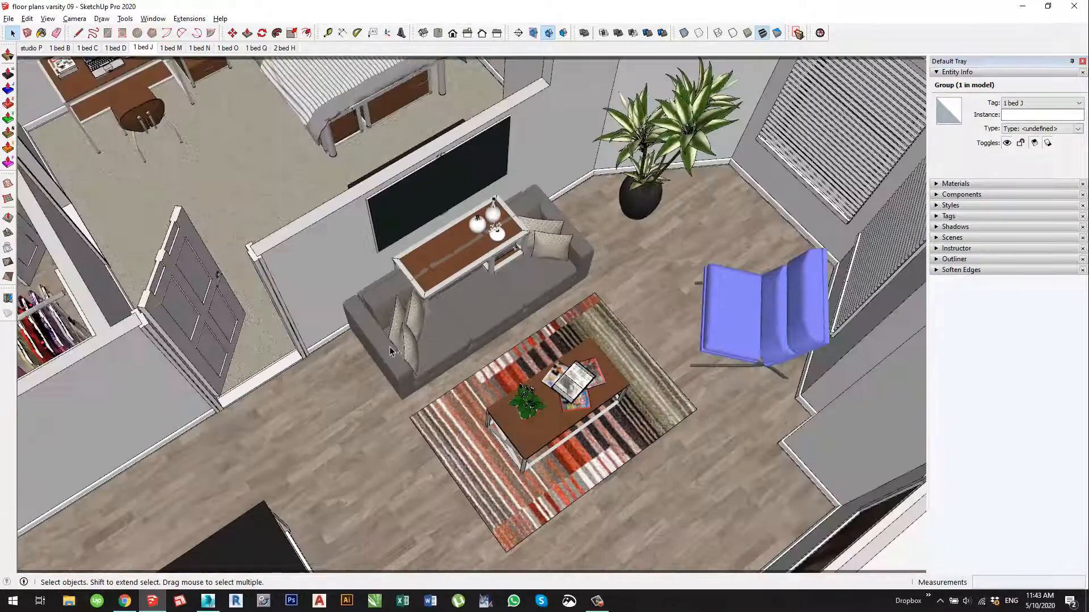
middle_drag(385, 348, 381, 353)
click(105, 553)
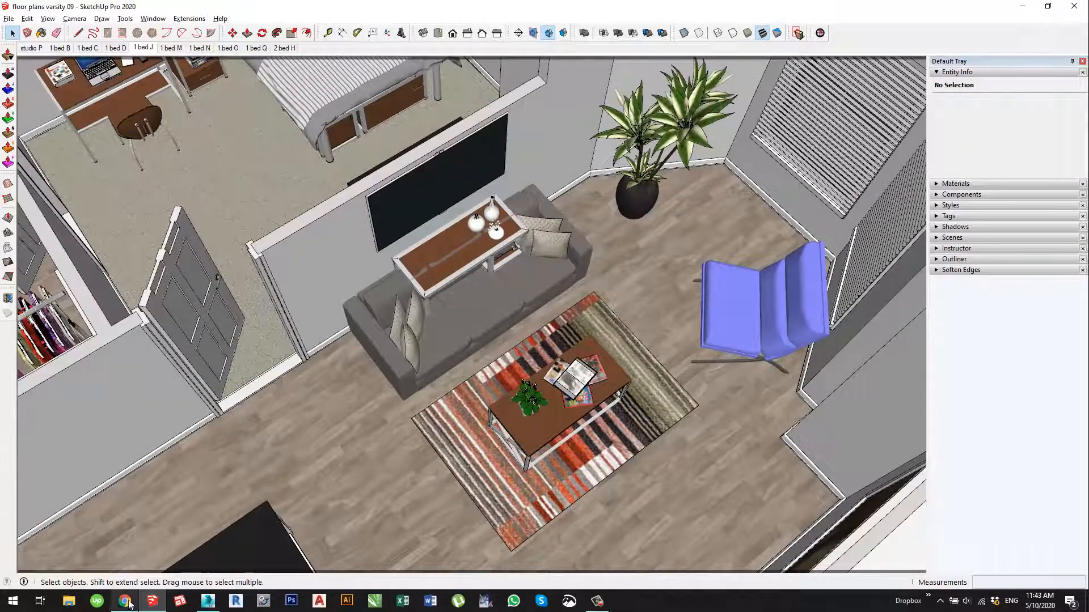
Select the upright book group on the bedroom dresser.
middle_drag(363, 277, 829, 241)
scroll(414, 368, up, 5)
click(412, 372)
middle_drag(412, 372, 551, 347)
scroll(551, 352, up, 4)
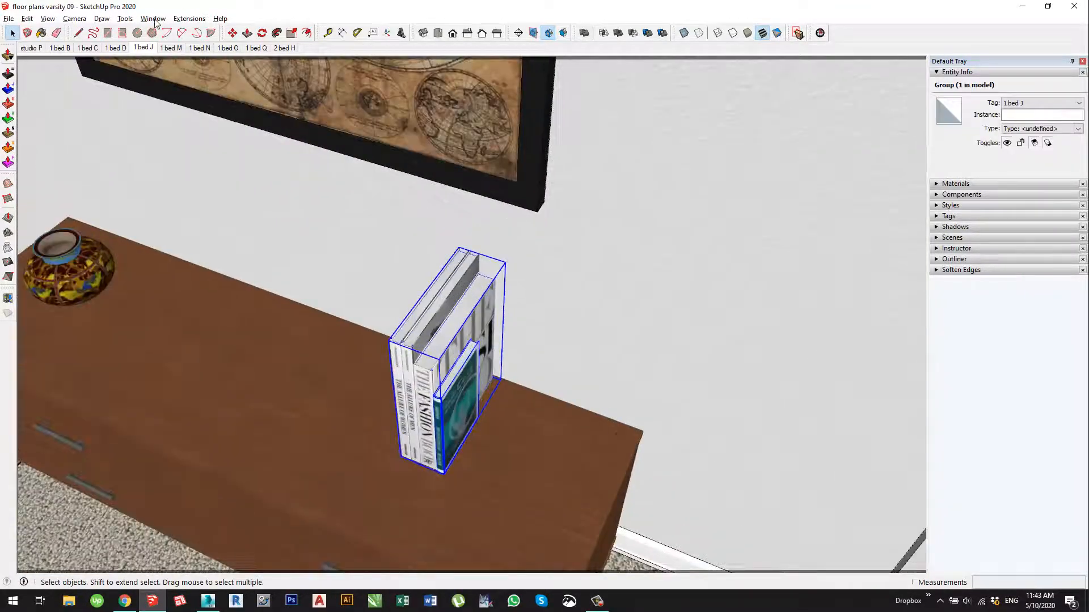
Filter the preferences' shortcuts for "rotate" and check those assigned to Rotate 90 around blue, green and red, leaving them as they are.
click(154, 19)
click(170, 89)
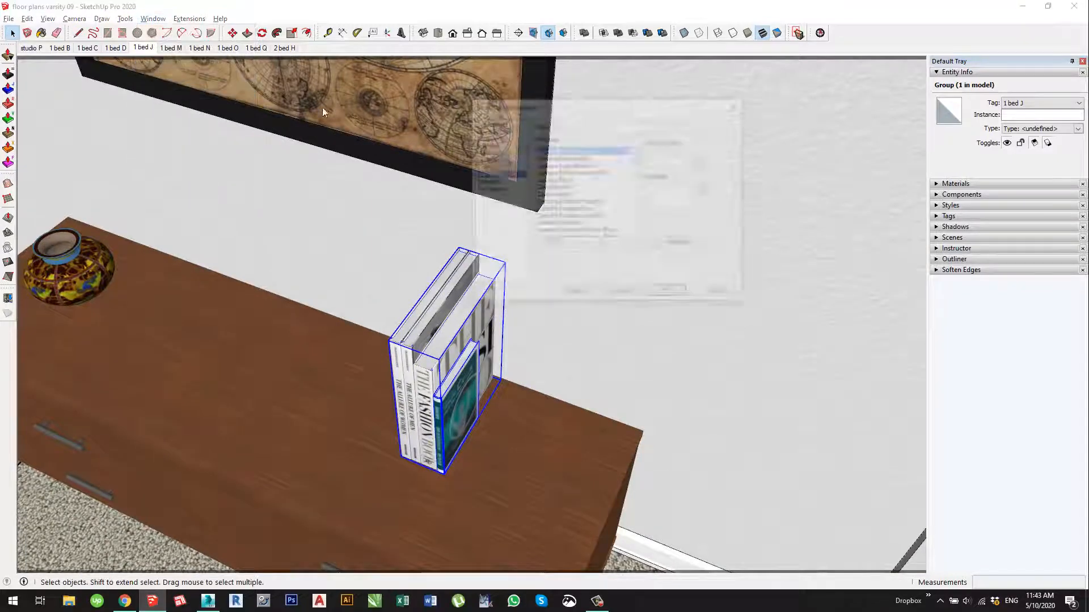
click(612, 125)
text(rotate)
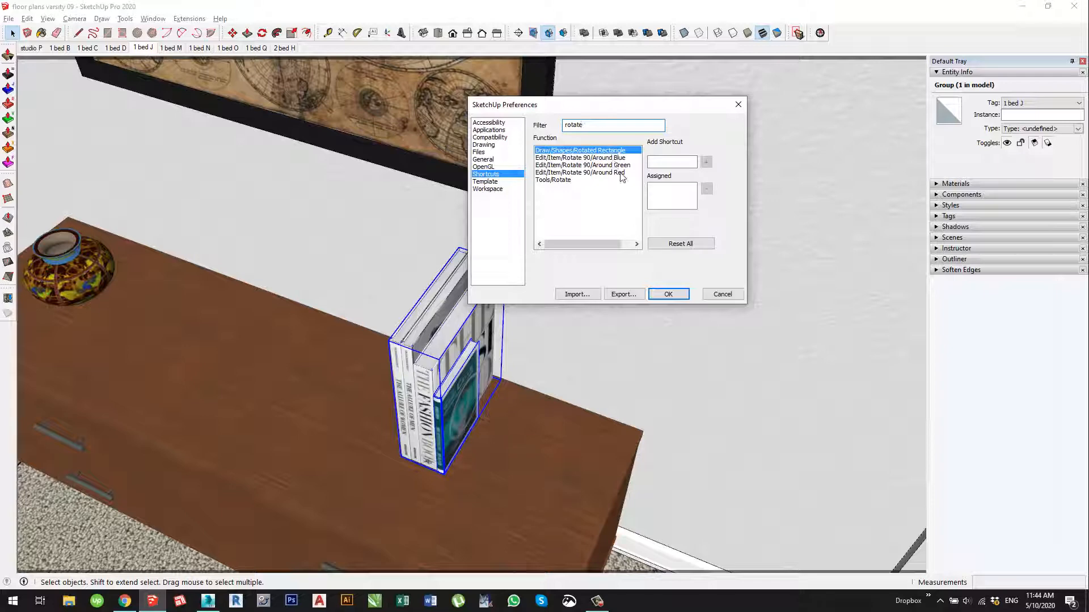
key(Down)
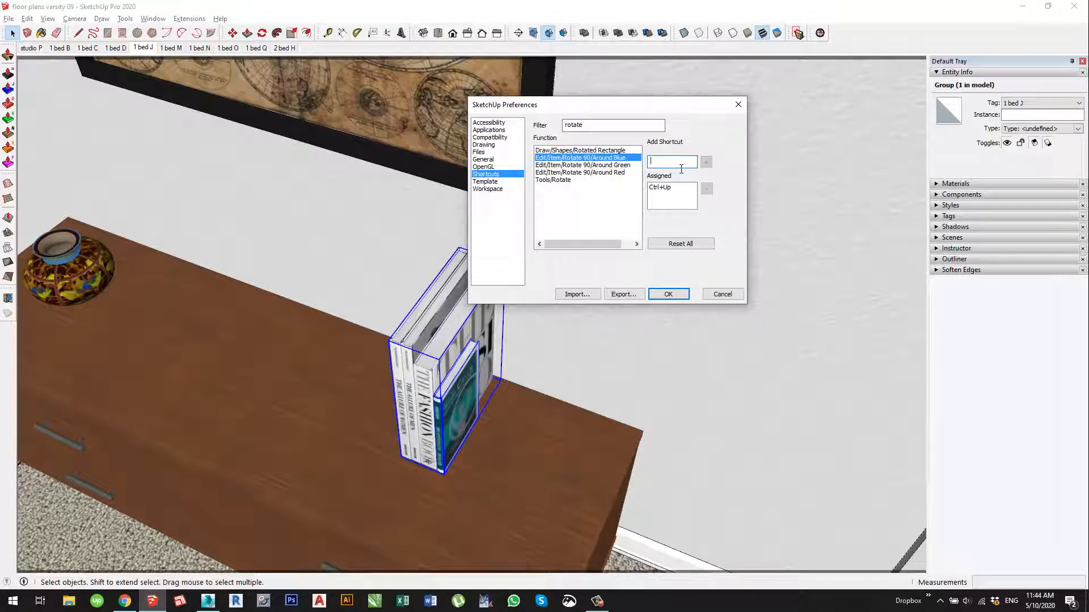
click(624, 165)
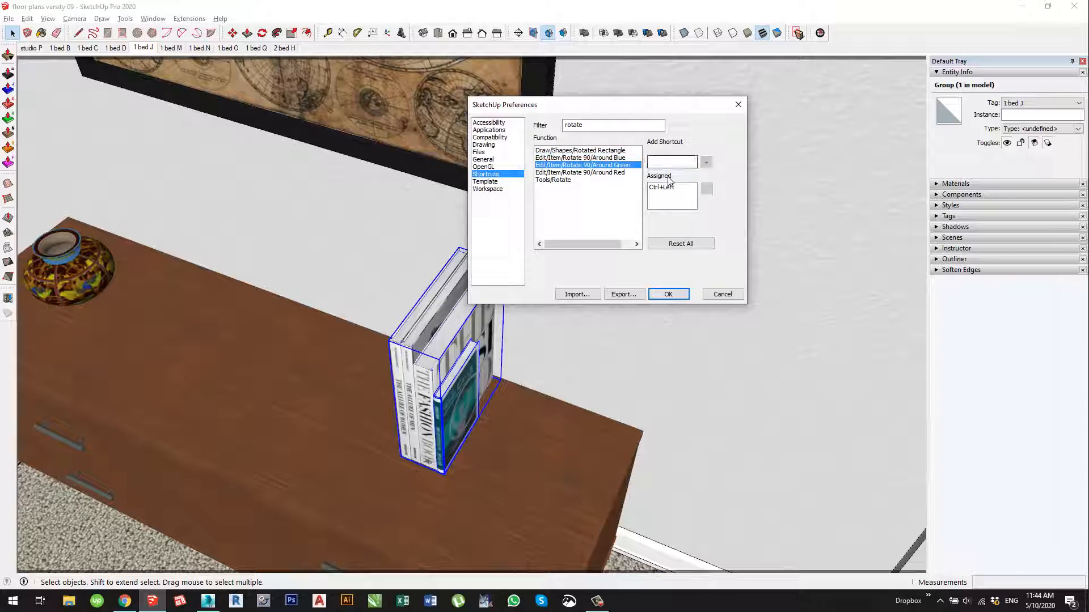
click(623, 173)
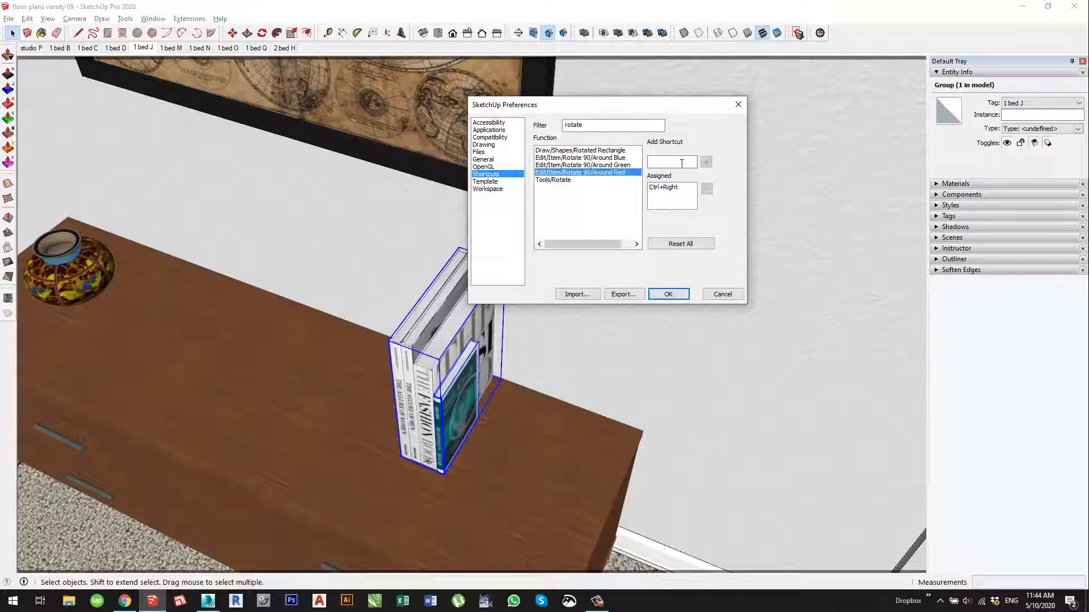
click(722, 295)
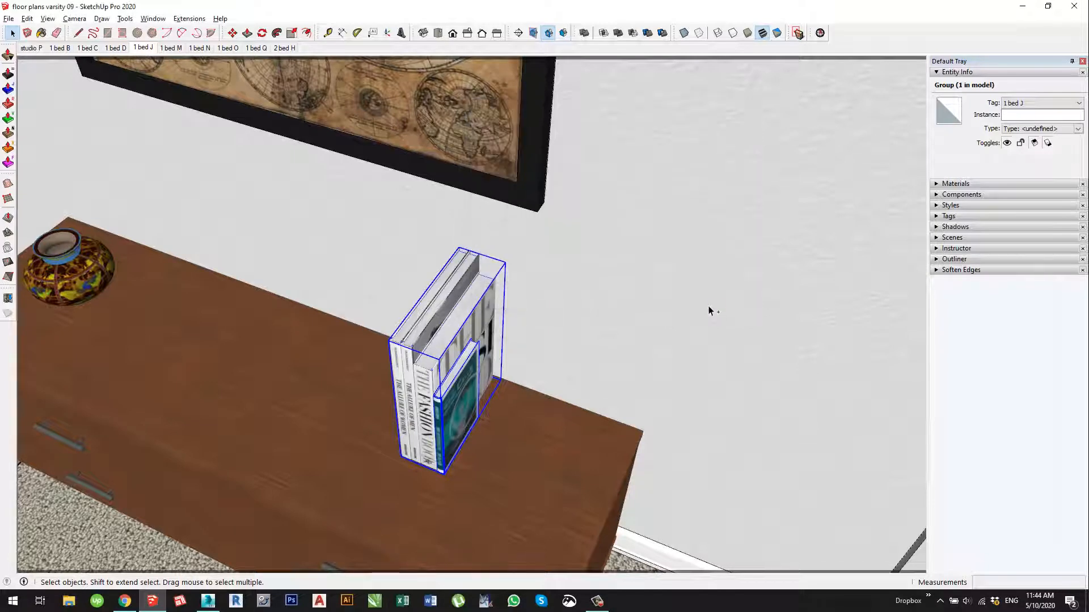
Rotate the selected books through several 90-degree turns, ending with them upright on the dresser and the front cover facing the room.
key(ctrl+Right)
key(ctrl+Right)
key(ctrl+Right)
key(ctrl+Right)
key(ctrl+Right)
key(ctrl+Right)
key(ctrl+Right)
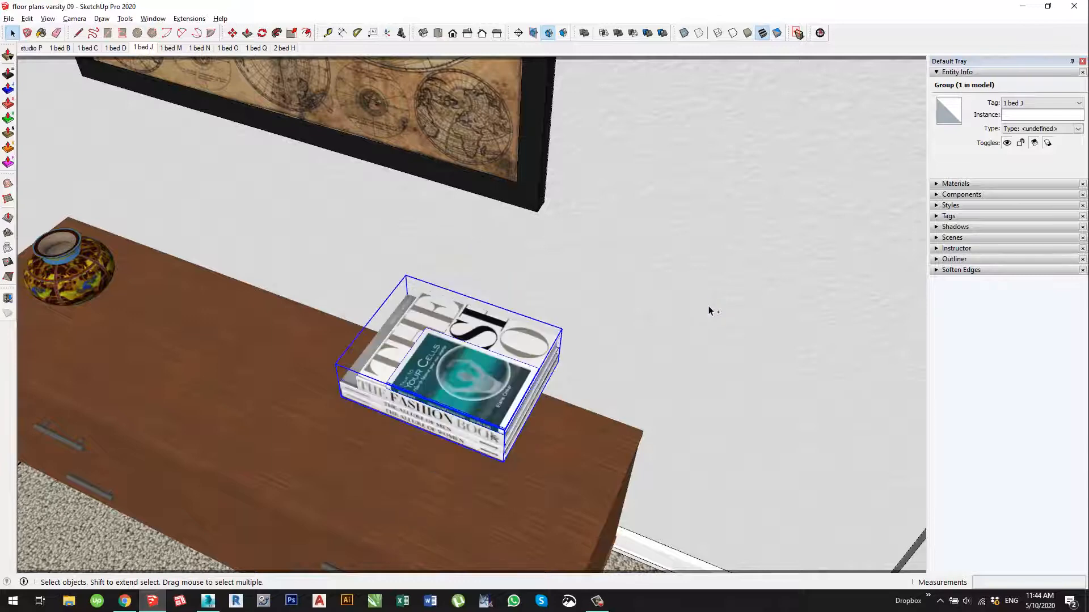
key(ctrl+Right)
key(ctrl+Right)
key(ctrl+Right)
key(ctrl+Right)
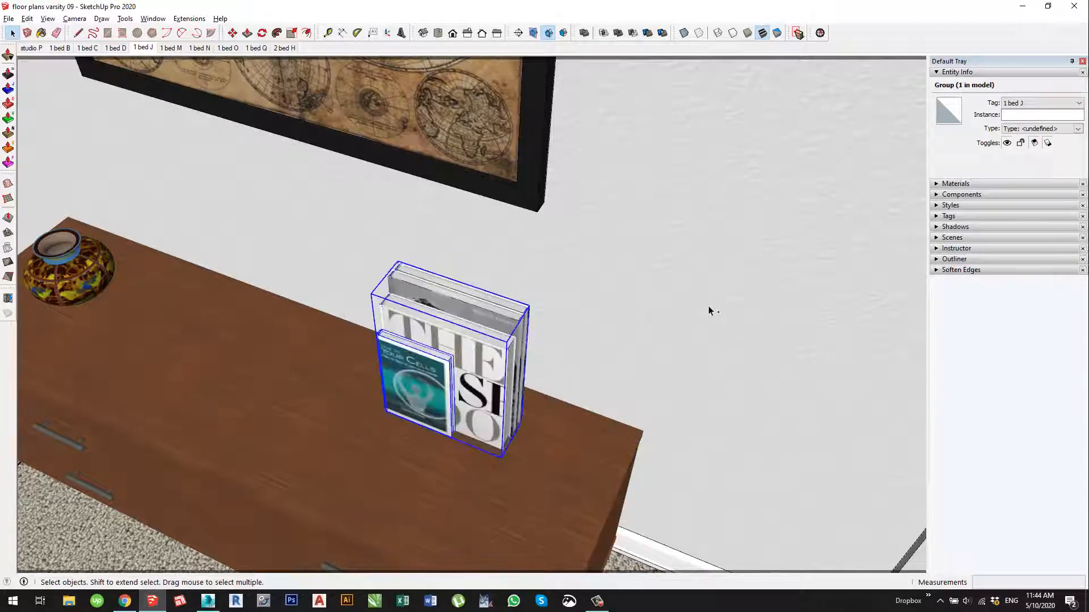
Switch to Chrome to view the SketchUcation page of the Rotate 90 around [X, Y, Z] axis plugin, and return to SketchUp.
scroll(345, 139, down, 4)
middle_drag(635, 190, 664, 306)
scroll(522, 244, down, 5)
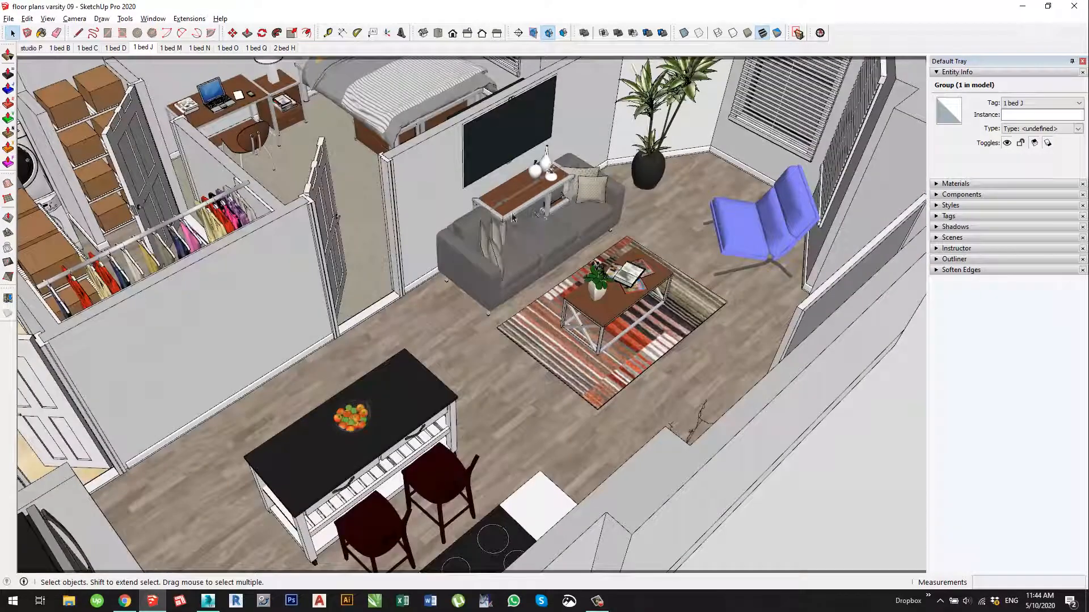
click(124, 601)
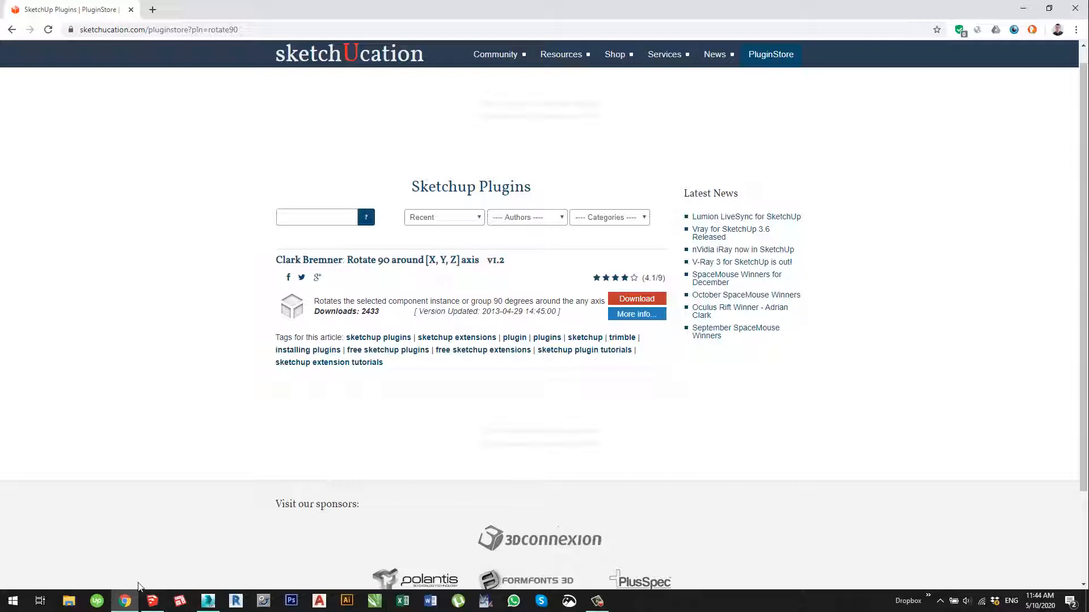
click(152, 601)
Draw a rectangle on the living room floor between the rug and the kitchen island and group its face and edges.
scroll(576, 274, up, 2)
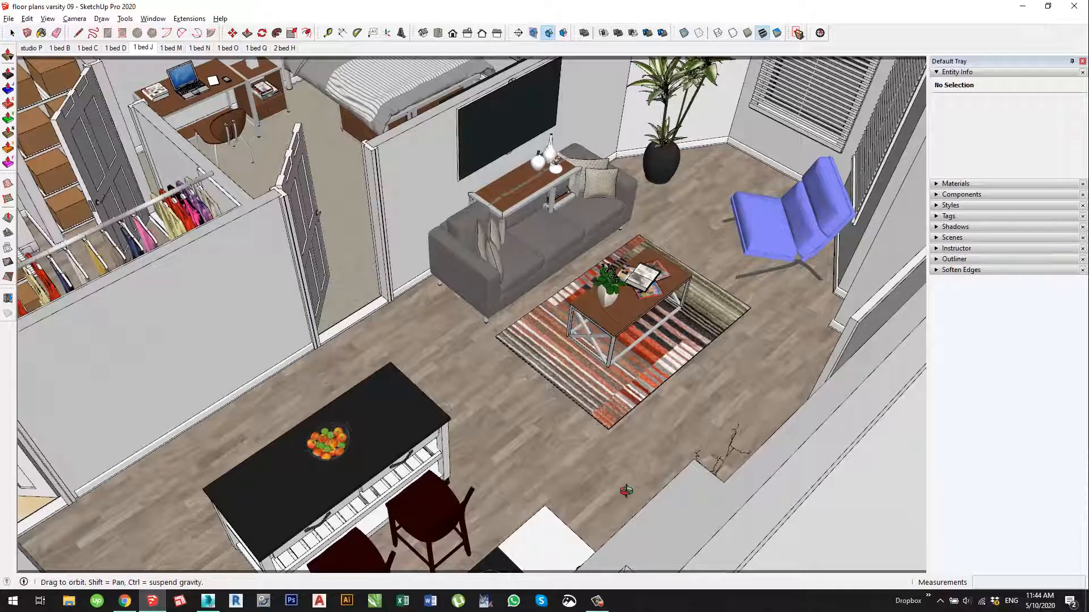
scroll(567, 420, up, 5)
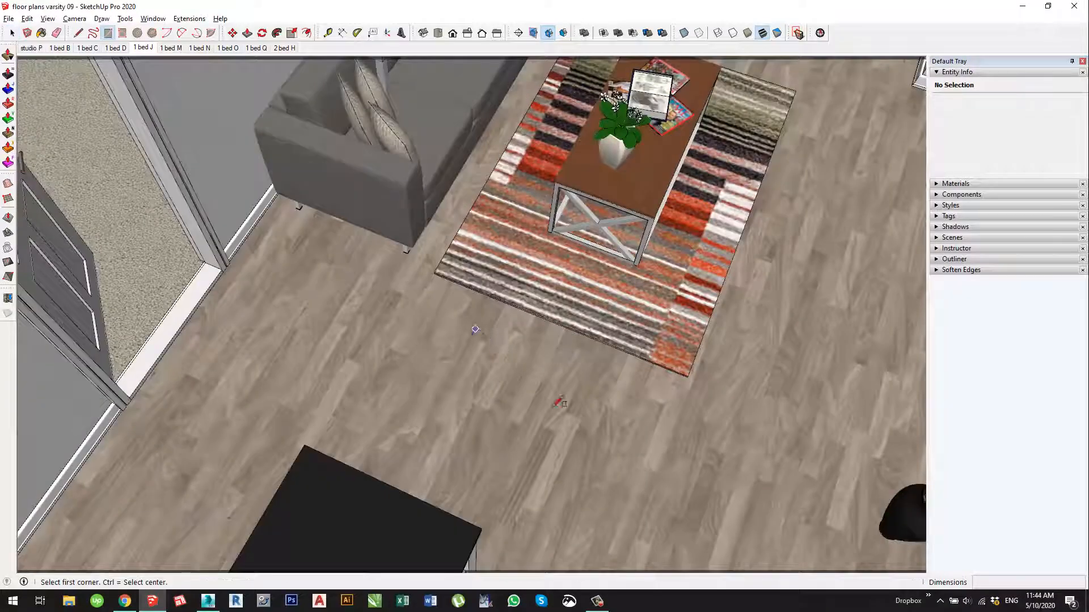
click(468, 328)
click(682, 505)
key(space)
double_click(535, 374)
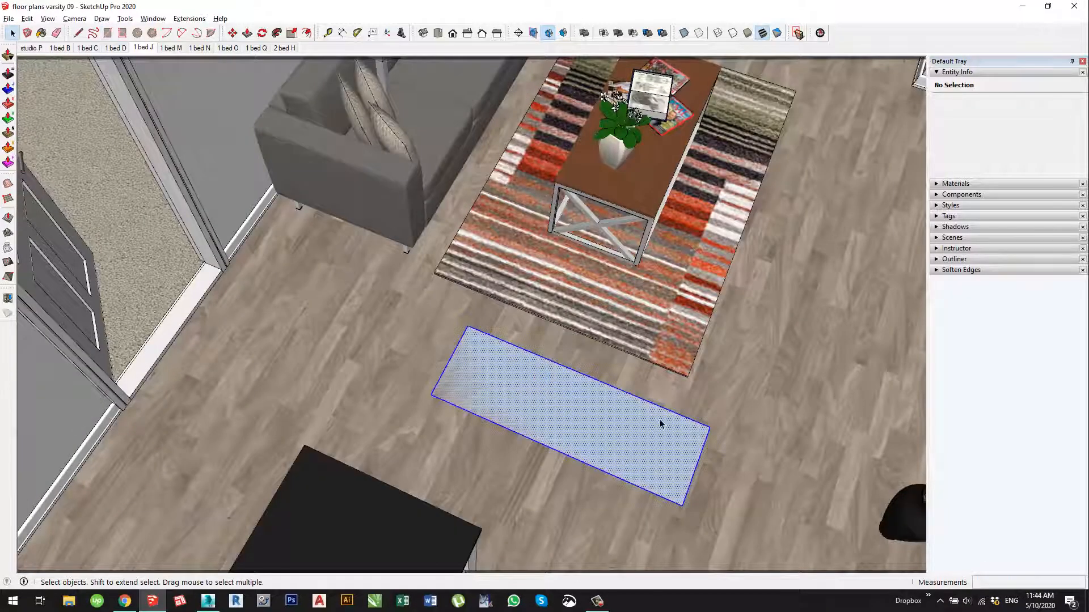
middle_drag(659, 423, 608, 363)
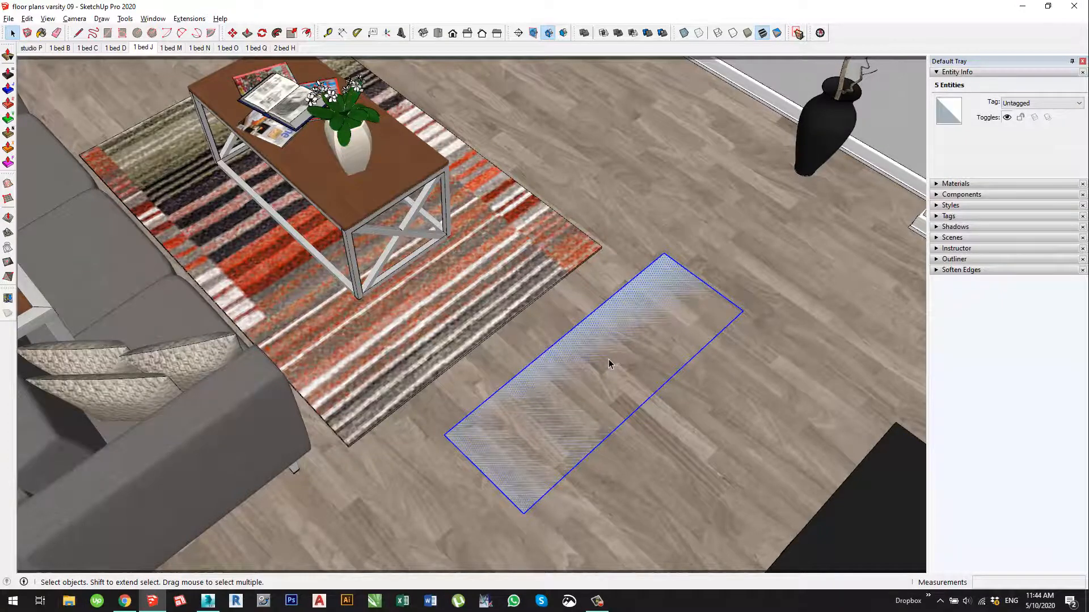
right_click(609, 342)
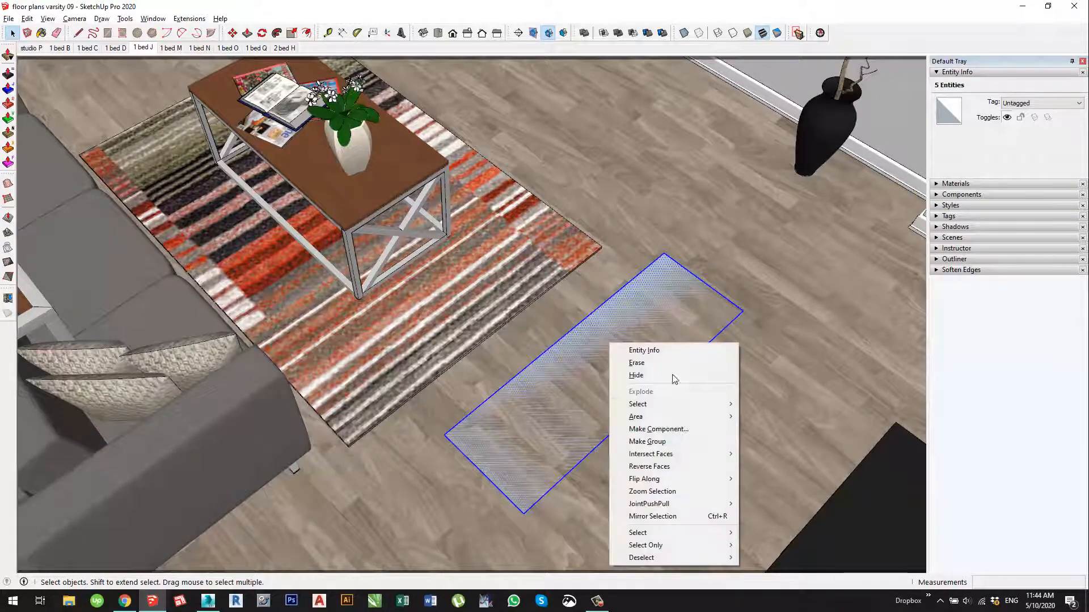
click(652, 441)
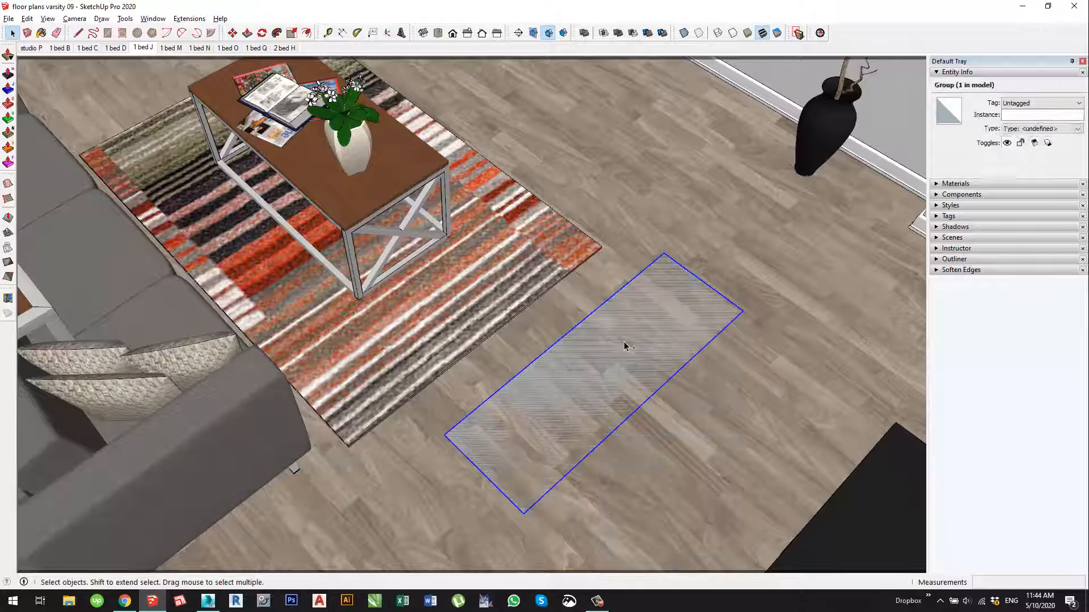
Rotate the grouped floor rectangle about the vertical axis in 90-degree turns.
key(r)
key(r)
key(r)
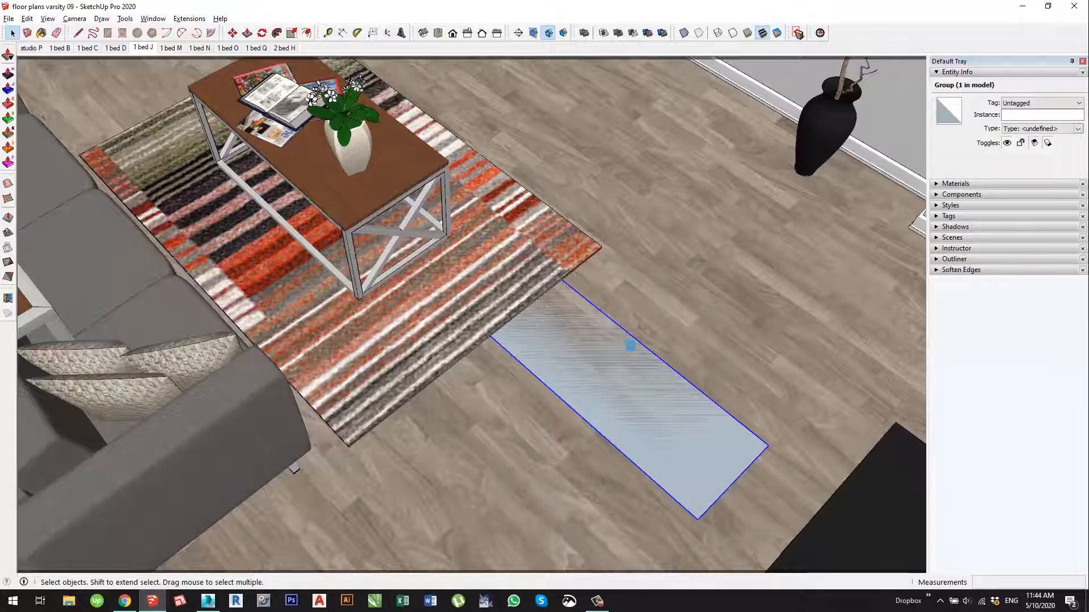
key(r)
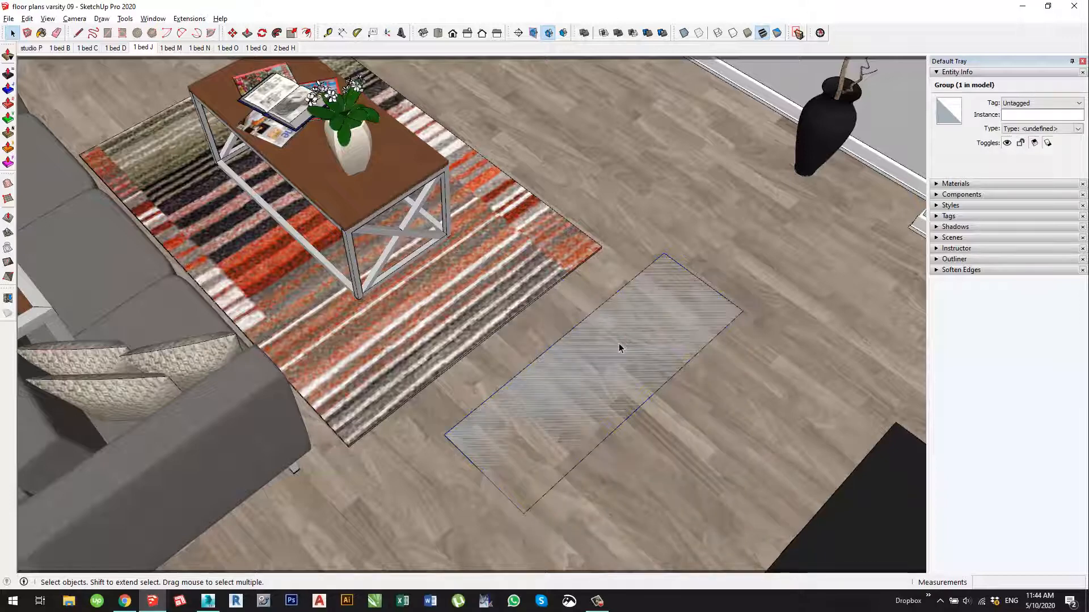
Erase the rectangle group from the living room floor.
scroll(620, 342, down, 2)
key(e)
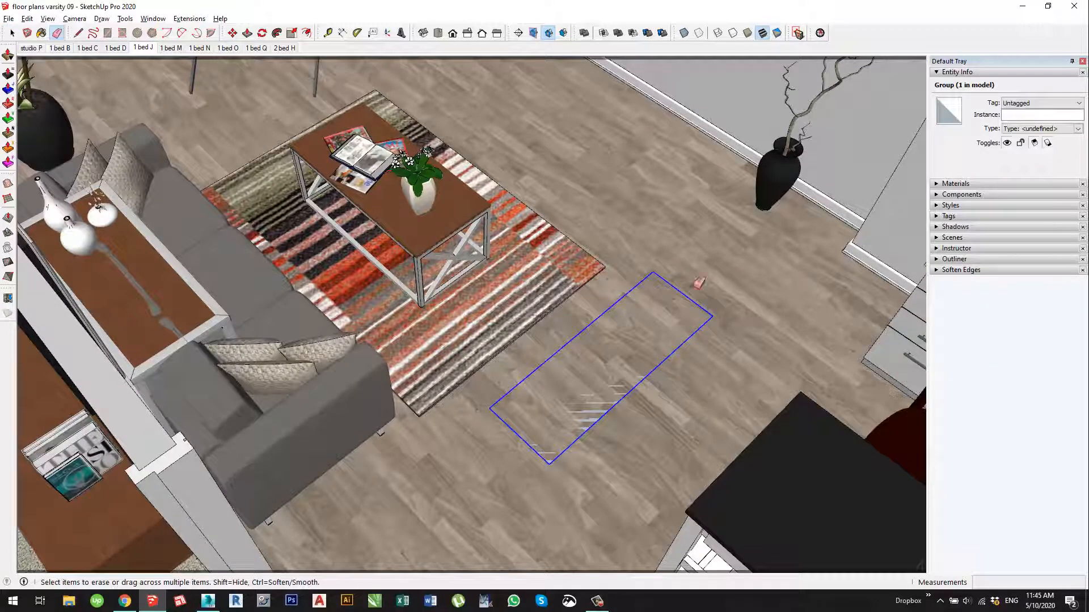
click(709, 313)
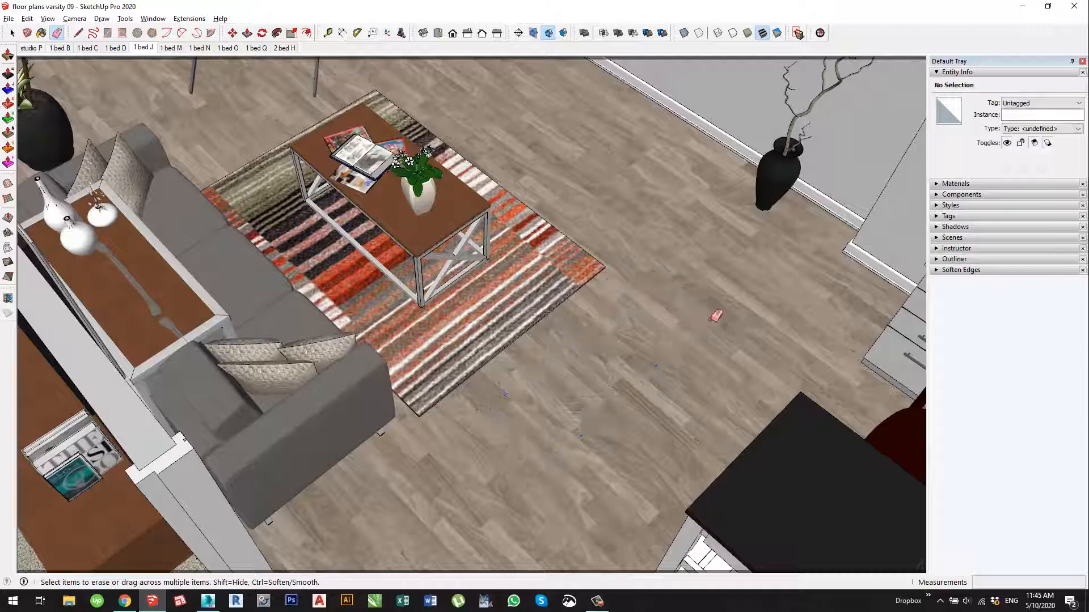